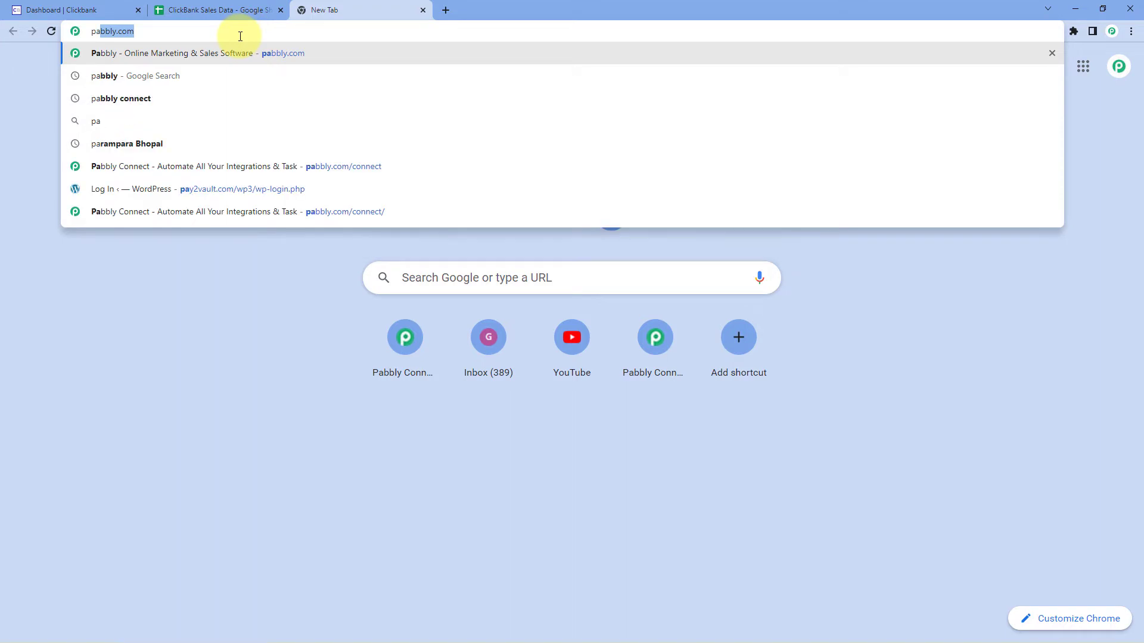
- Go to pabbly.com/connect and sign in to reach the Pabbly Connect dashboard
type("/")
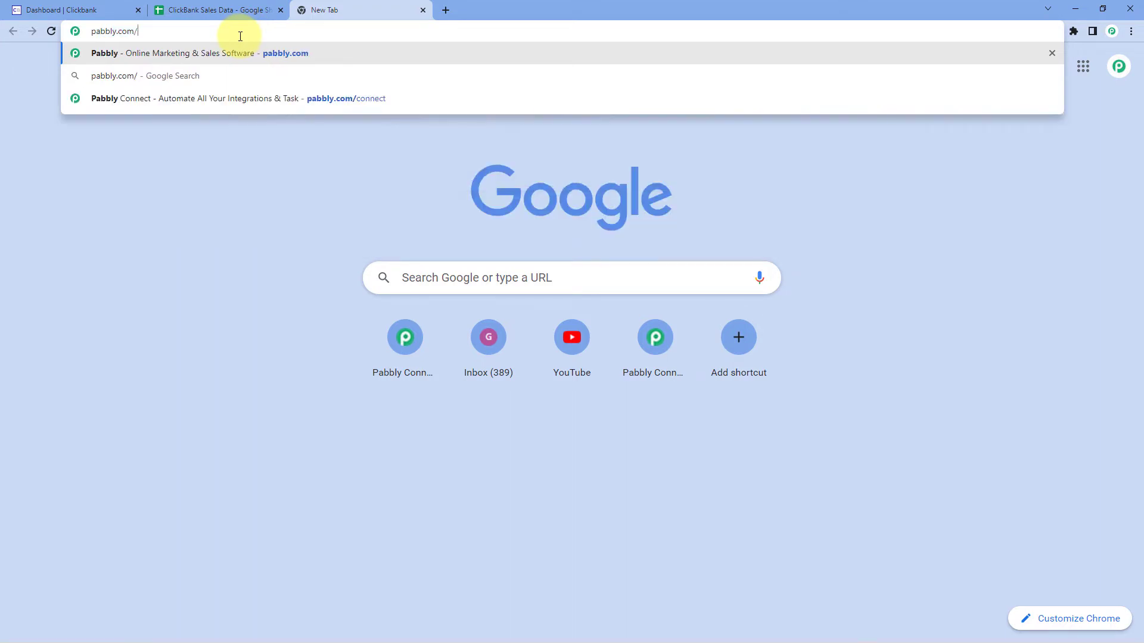
type("connec")
key("Return")
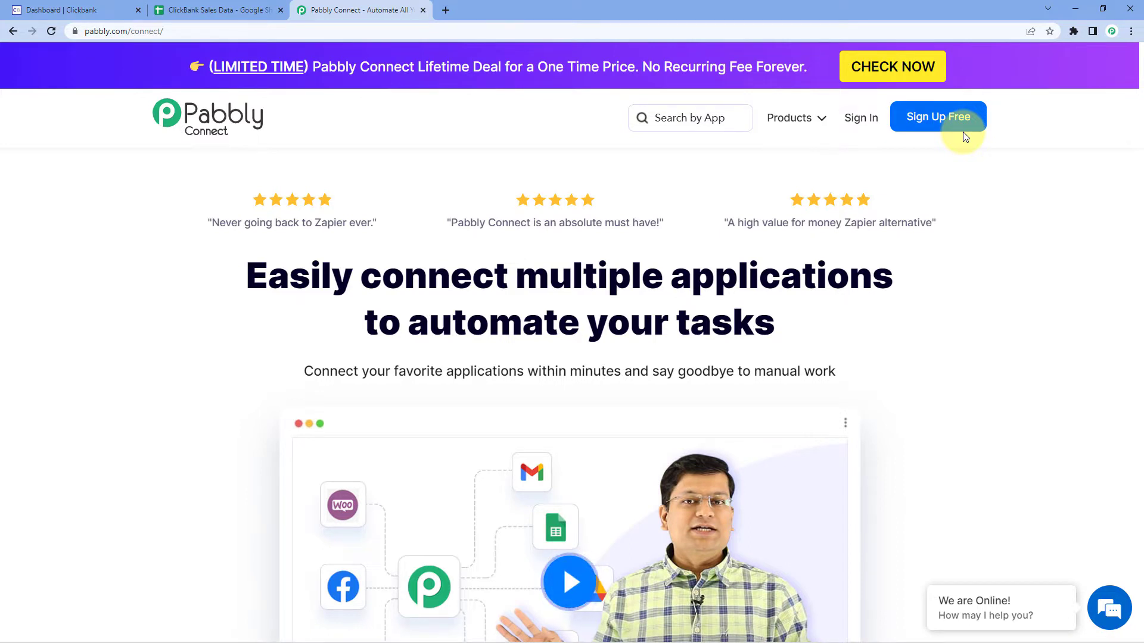
left_click(865, 119)
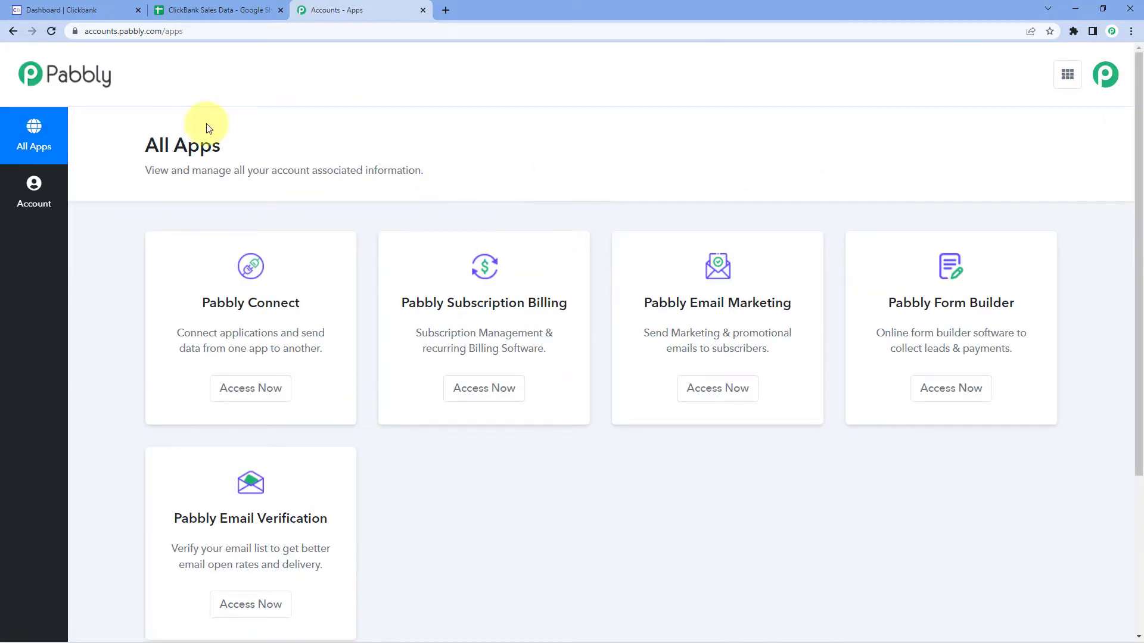
scroll(157, 238, "down", 1)
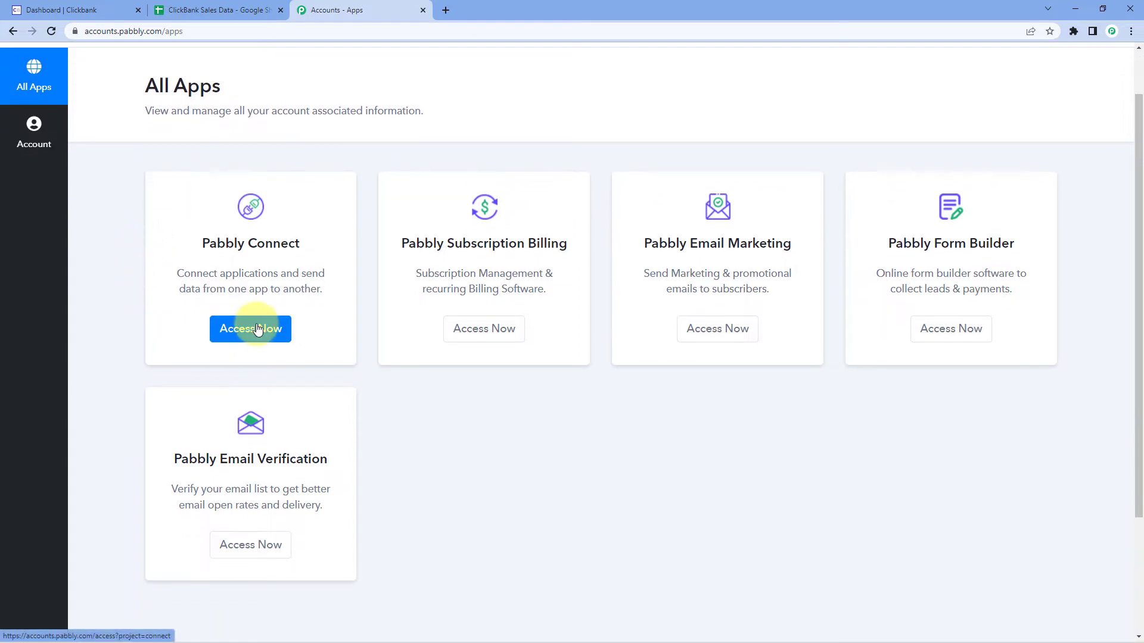
left_click(259, 327)
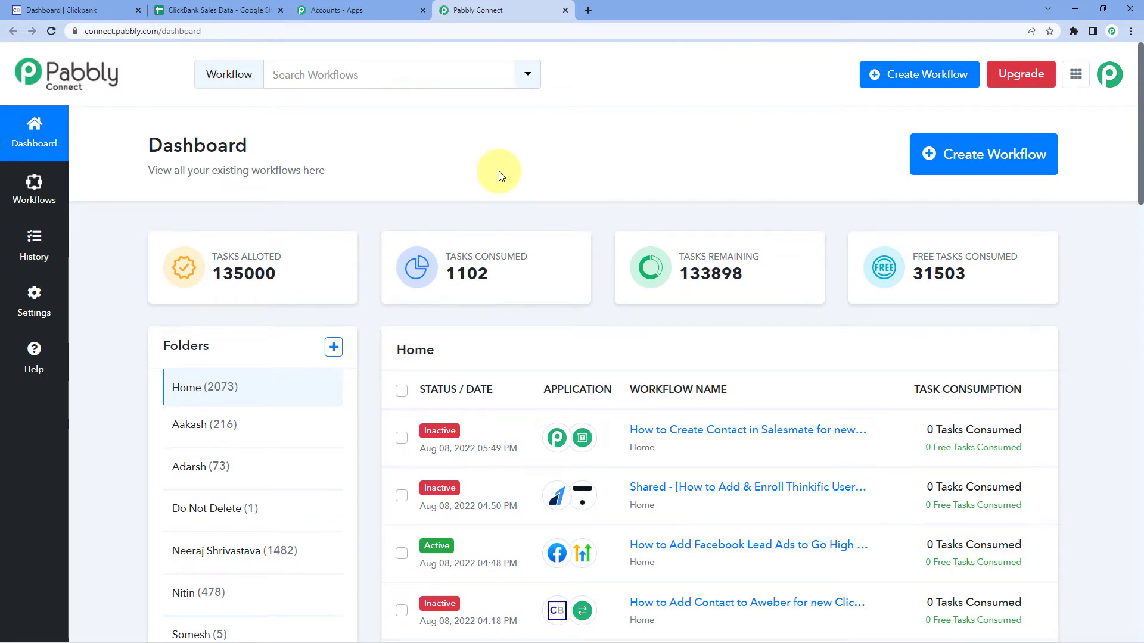
- Create a new workflow named "ClickBank to Google Sheets"
left_click(976, 163)
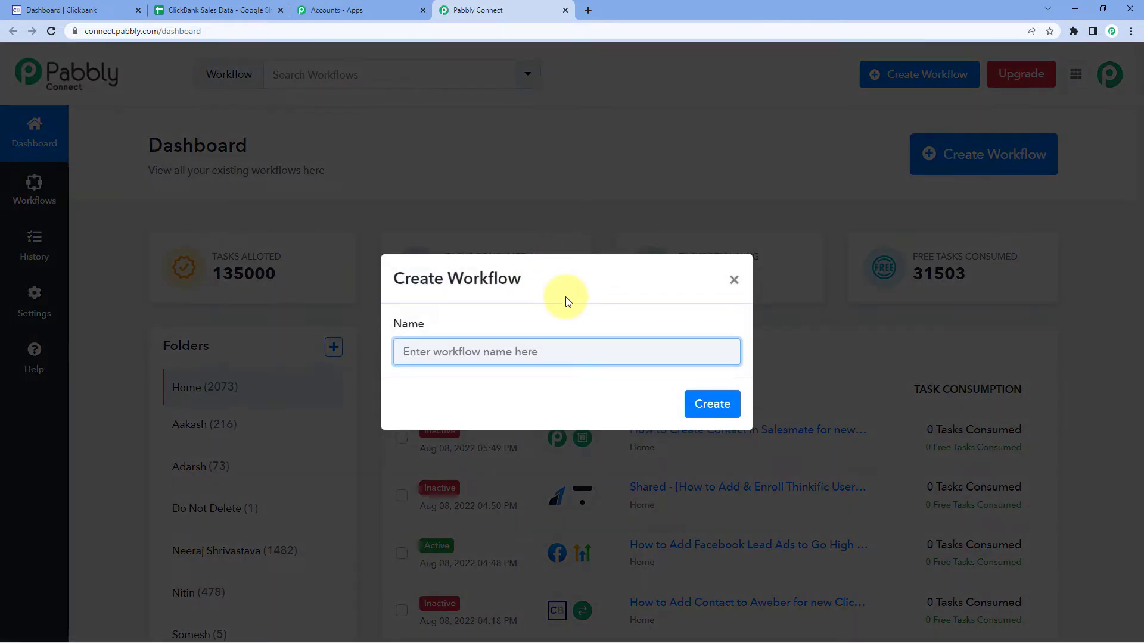
type("Cil")
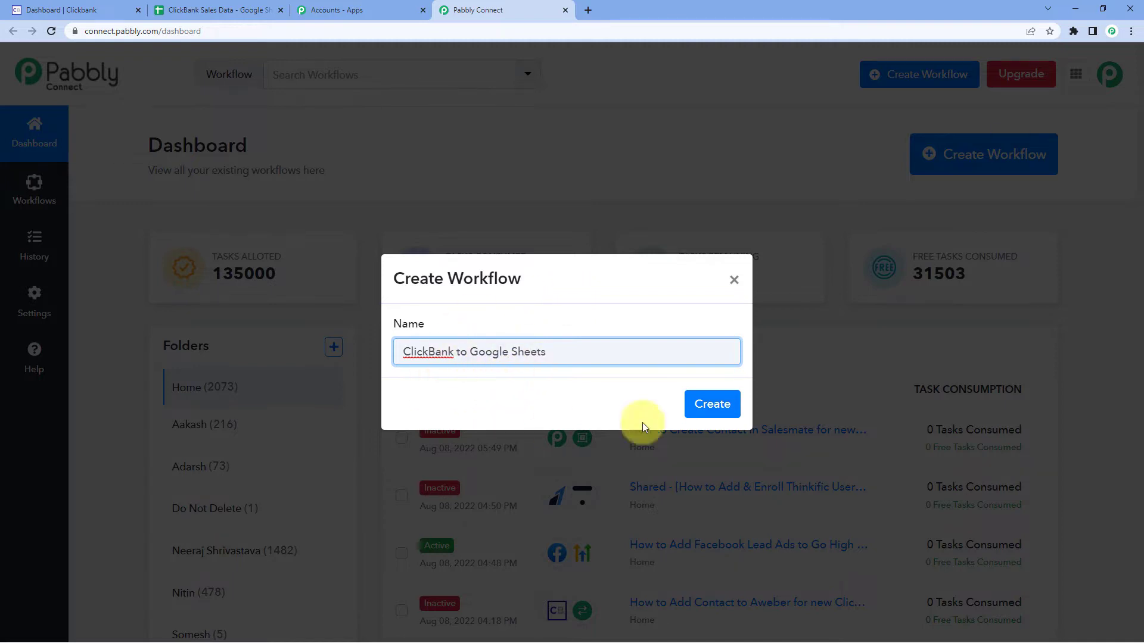
left_click(696, 414)
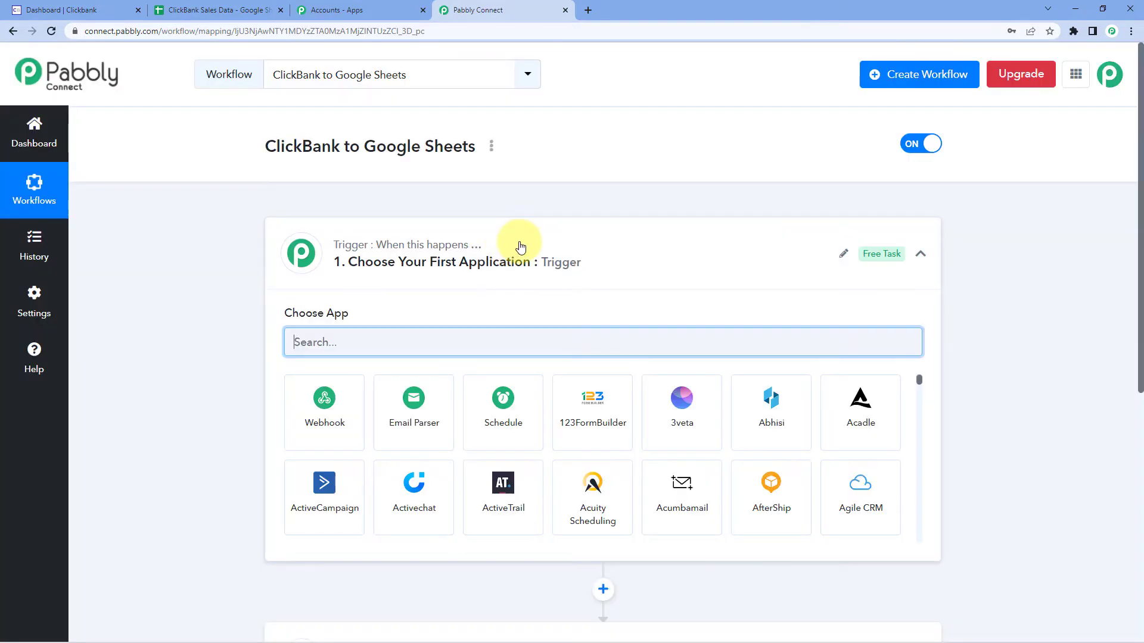
left_click(520, 246)
scroll(263, 281, "down", 1)
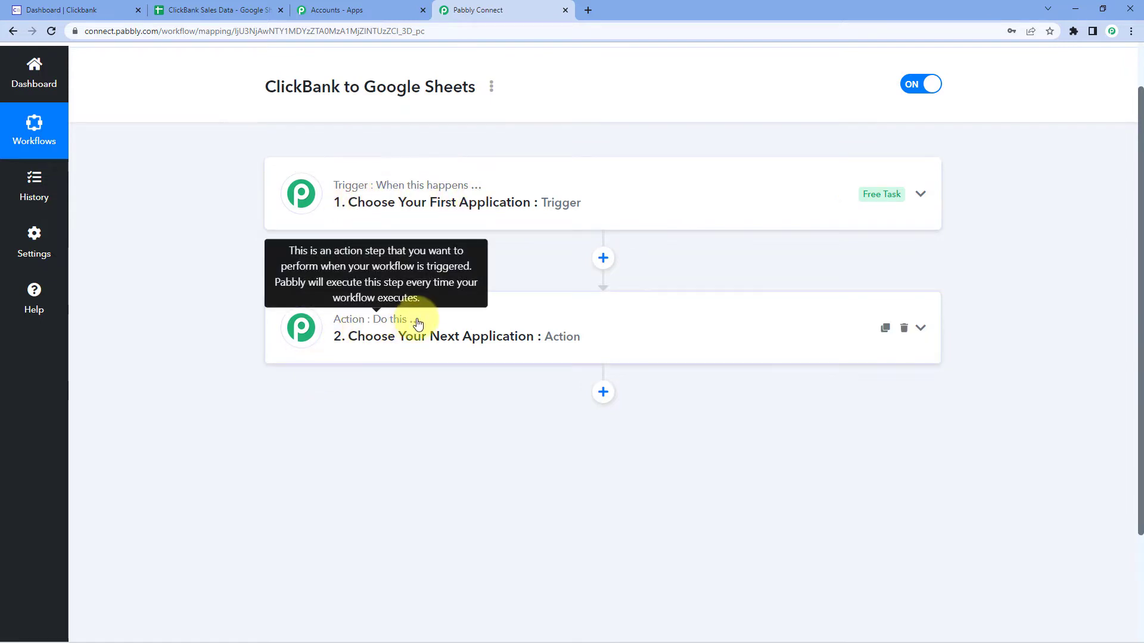
left_click(417, 215)
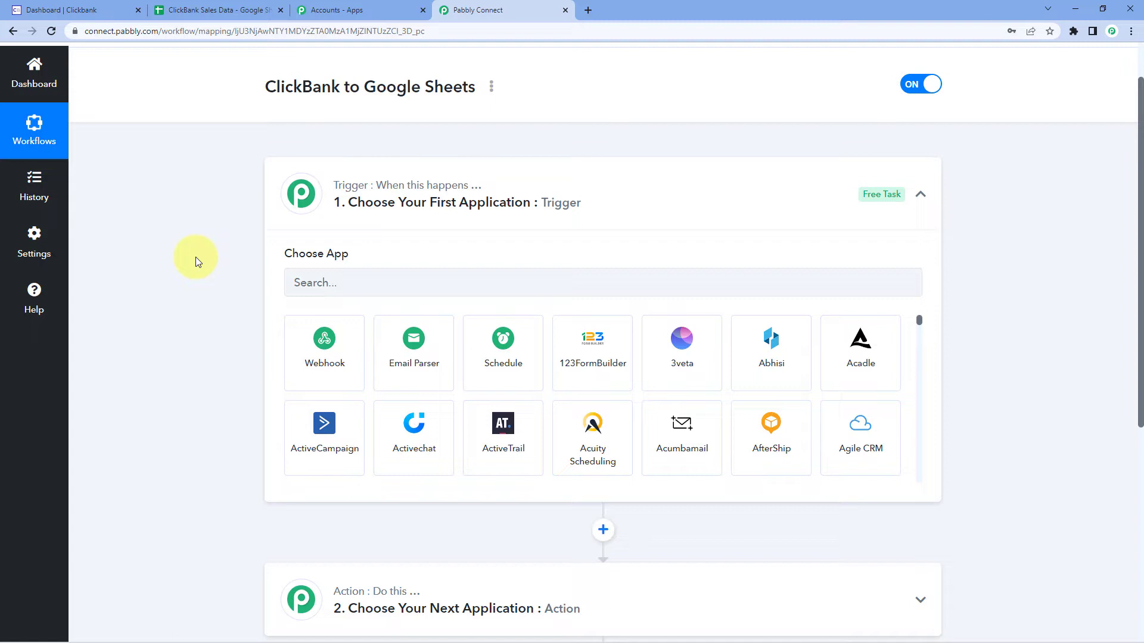
- Set the workflow's trigger app to ClickBank with New Sales as the trigger event
scroll(195, 256, "down", 1)
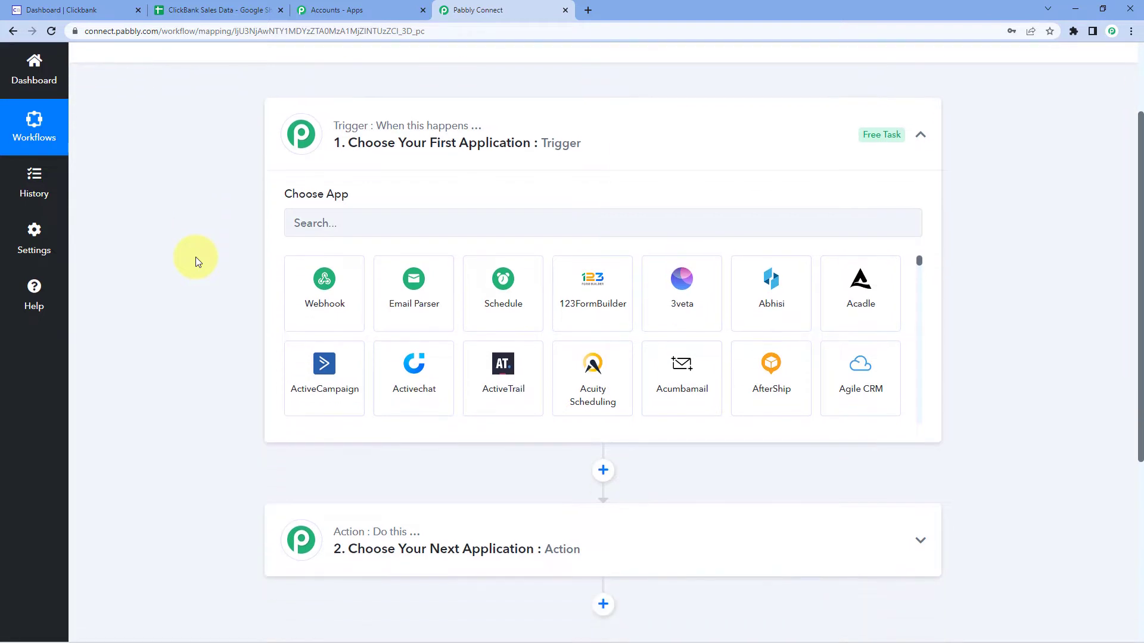
left_click(384, 223)
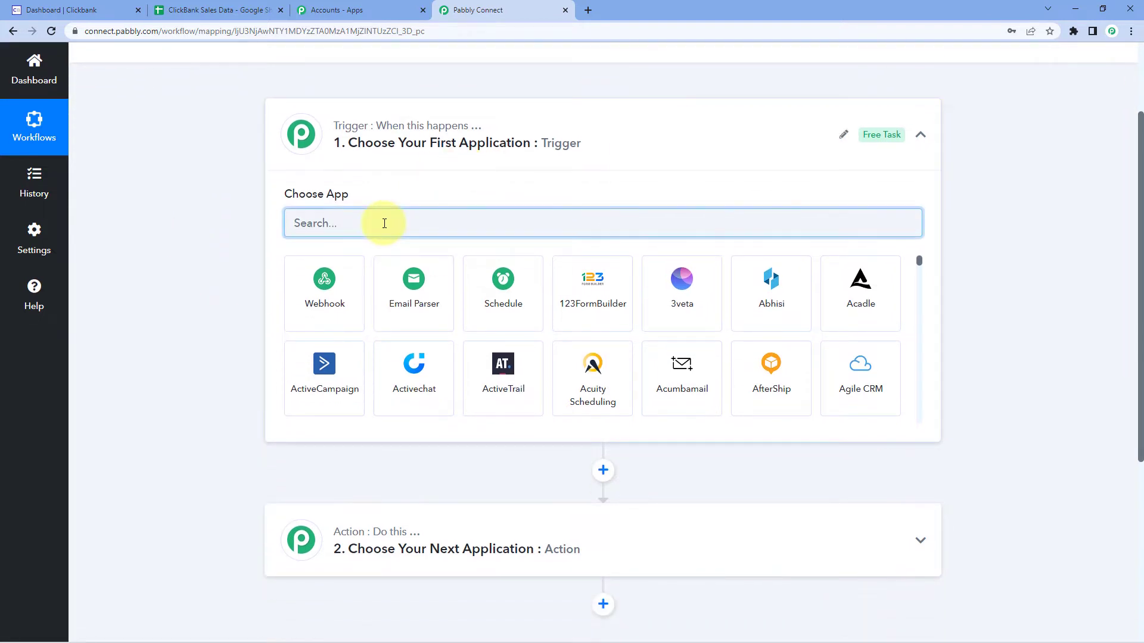
type("Click")
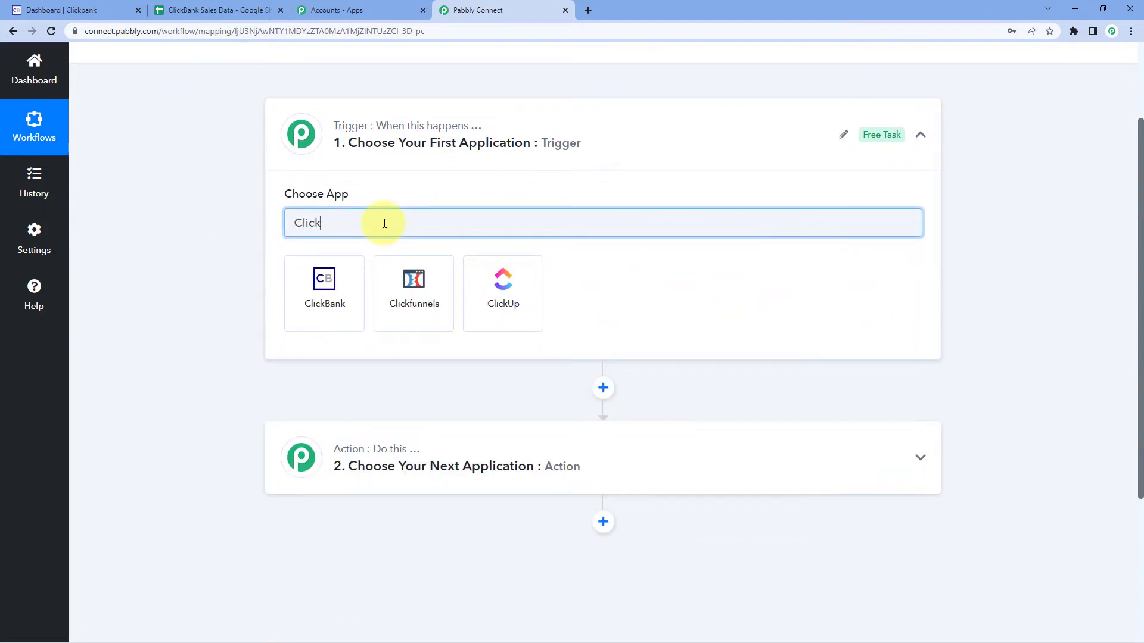
left_click(360, 295)
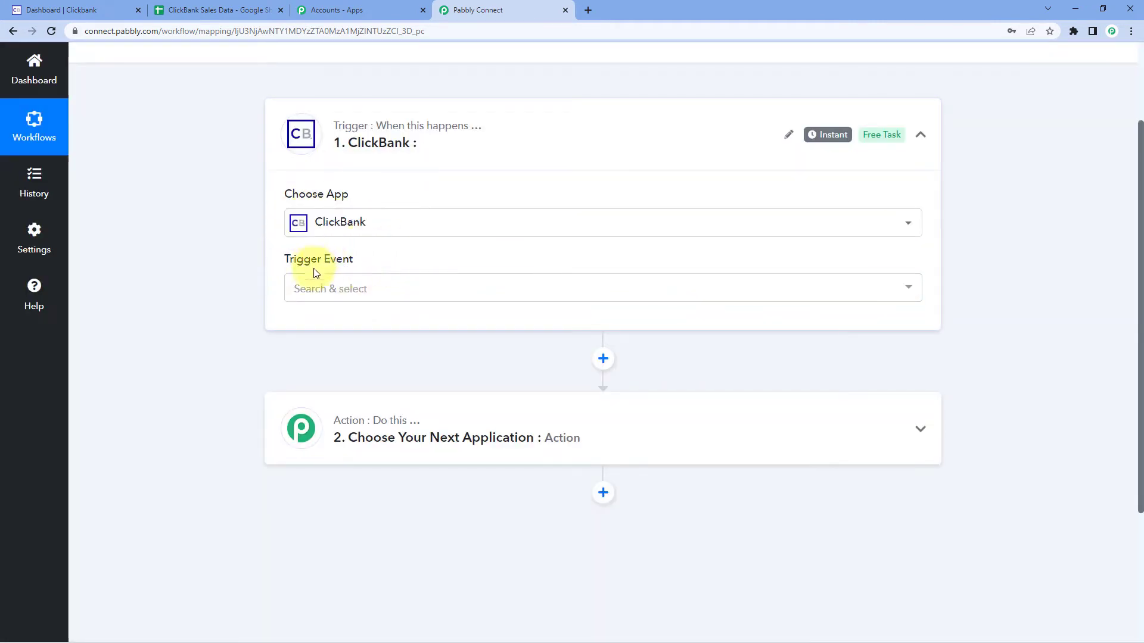
left_click(380, 291)
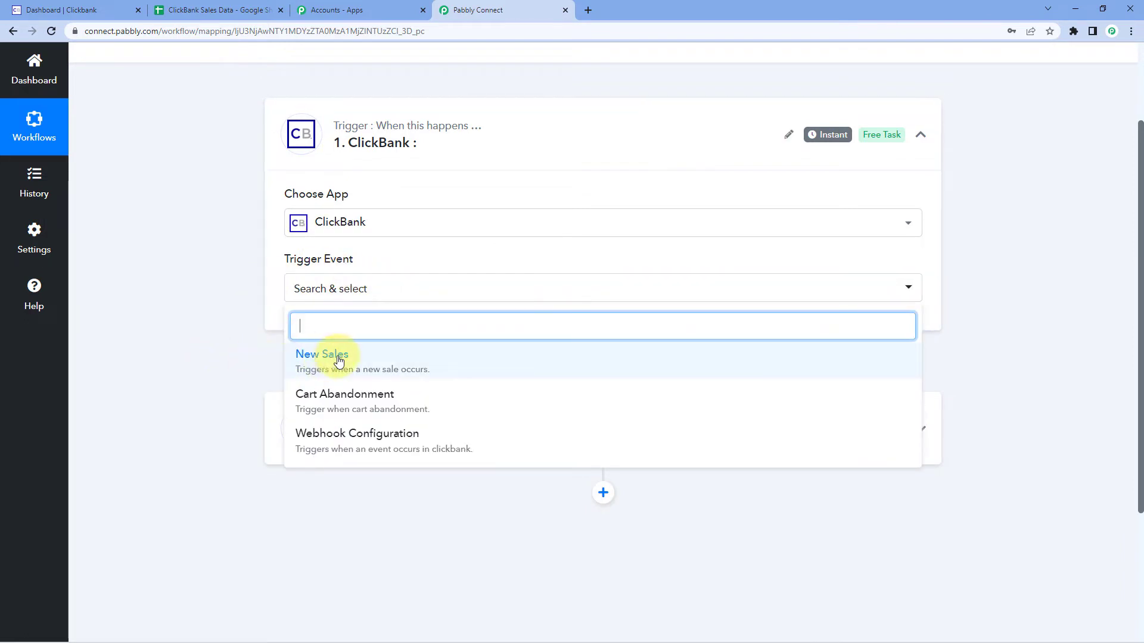
left_click(365, 364)
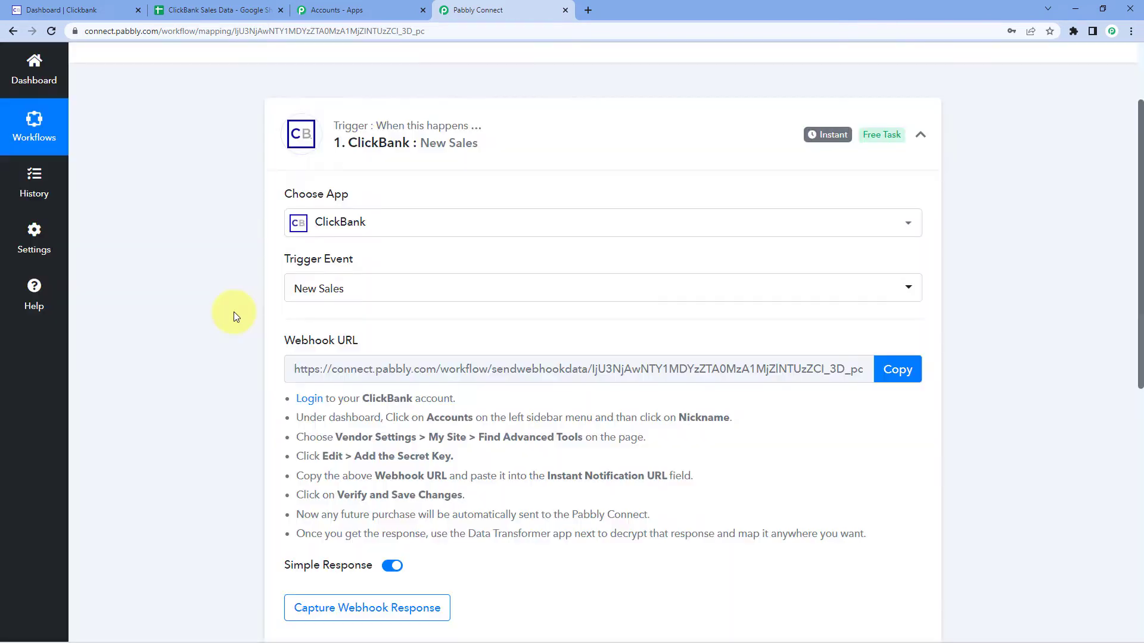
- Copy the webhook URL of the ClickBank New Sales trigger
scroll(233, 316, "down", 1)
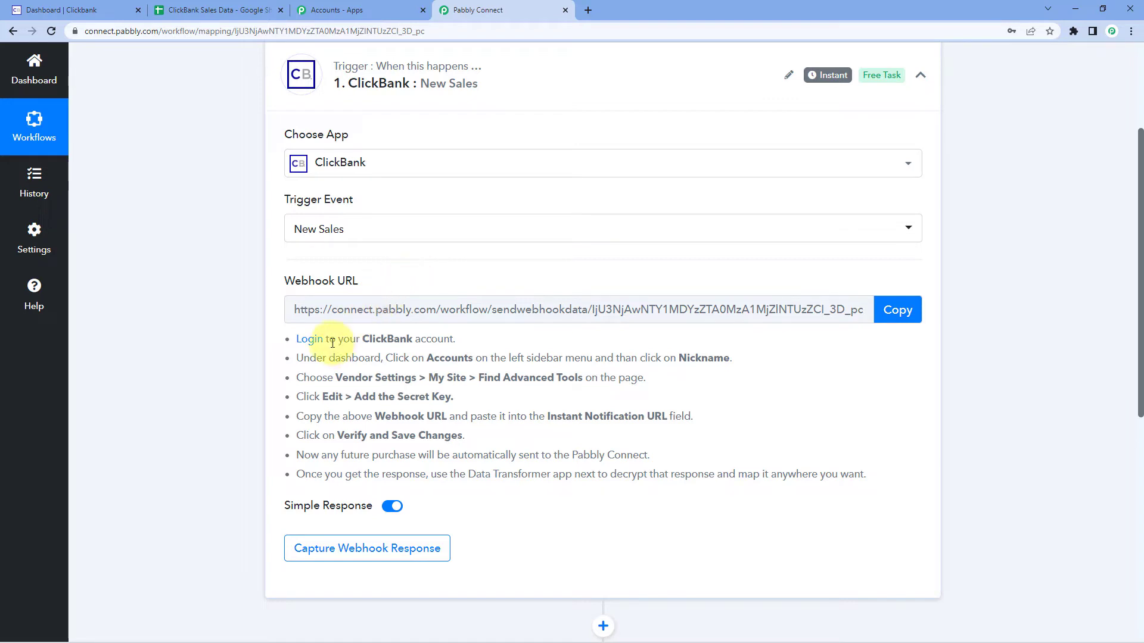
left_click_drag(296, 341, 813, 463)
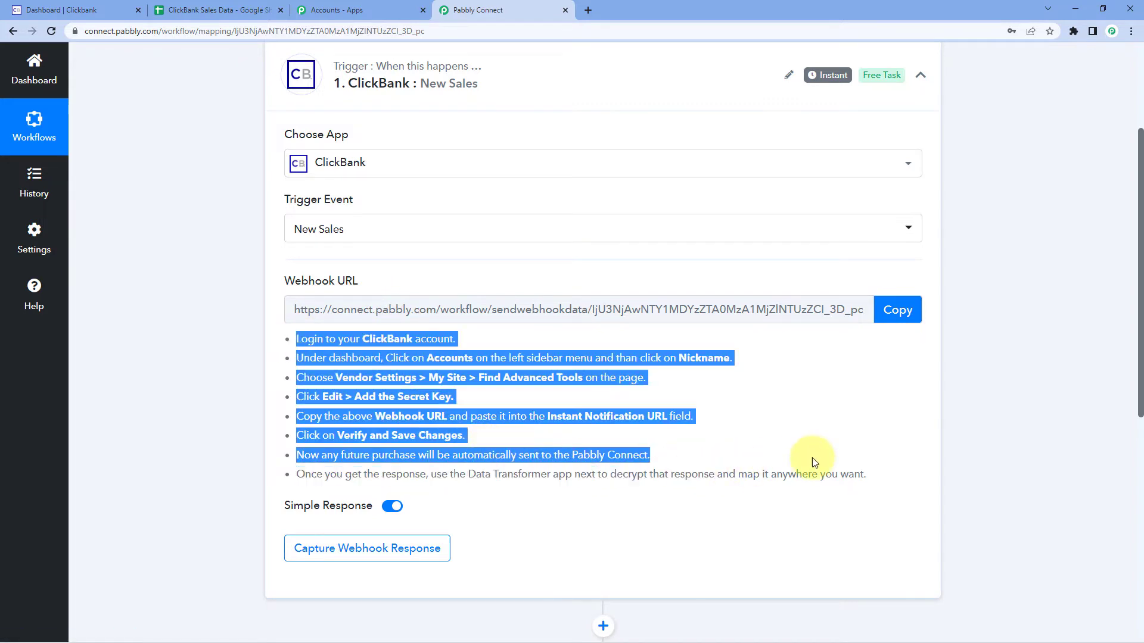
left_click(745, 344)
left_click(898, 310)
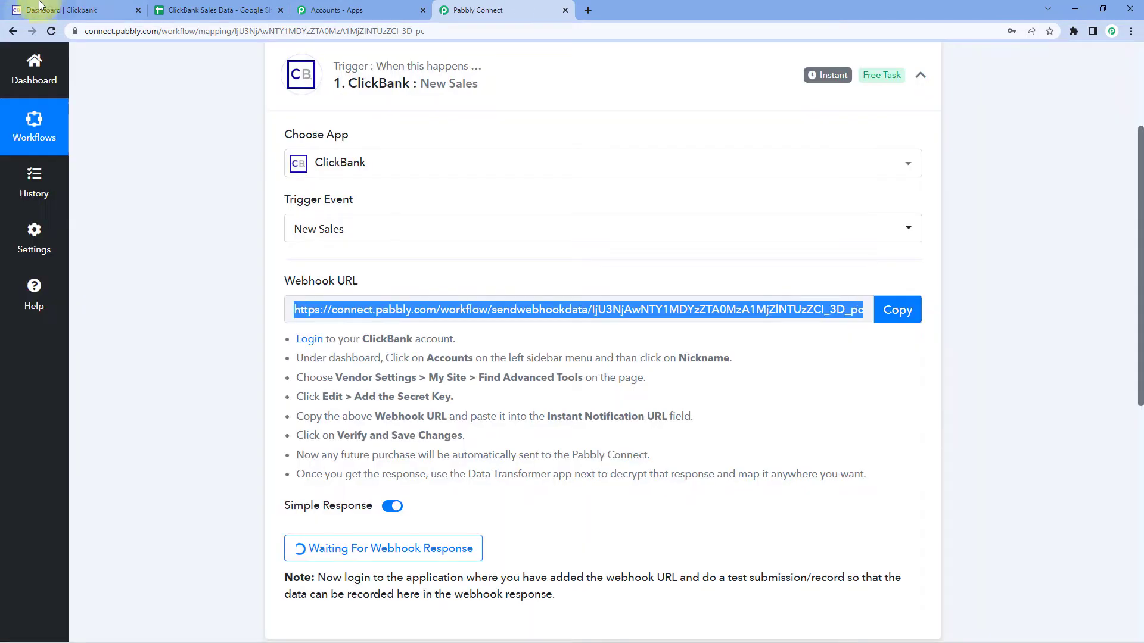
- Switch to ClickBank and open the My Site vendor settings for the listed account nickname
left_click(51, 6)
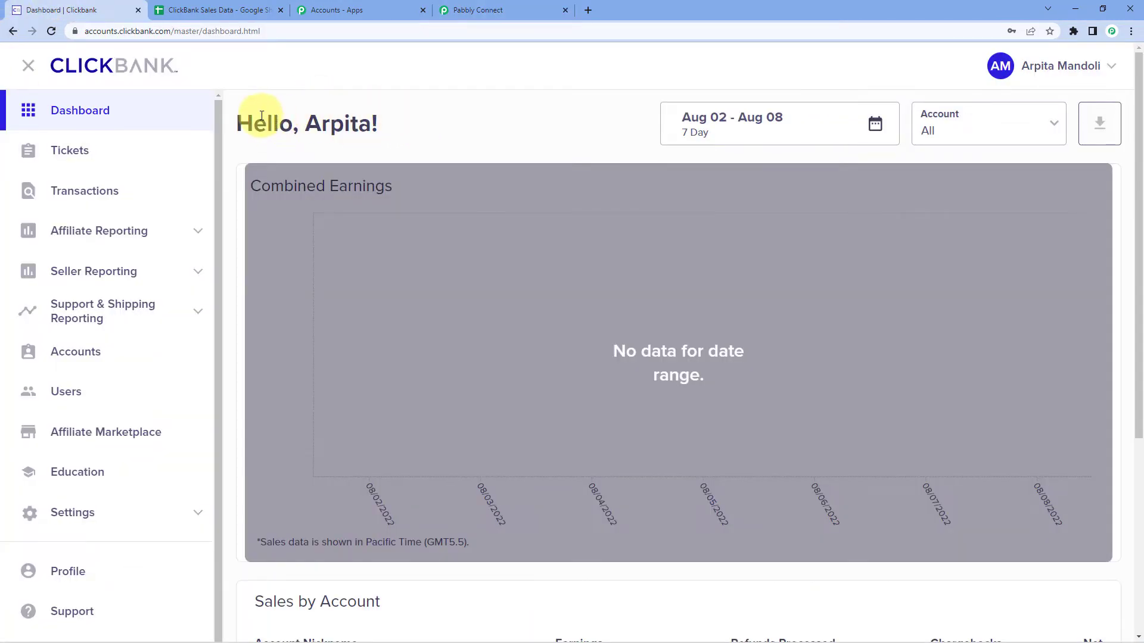
left_click(105, 353)
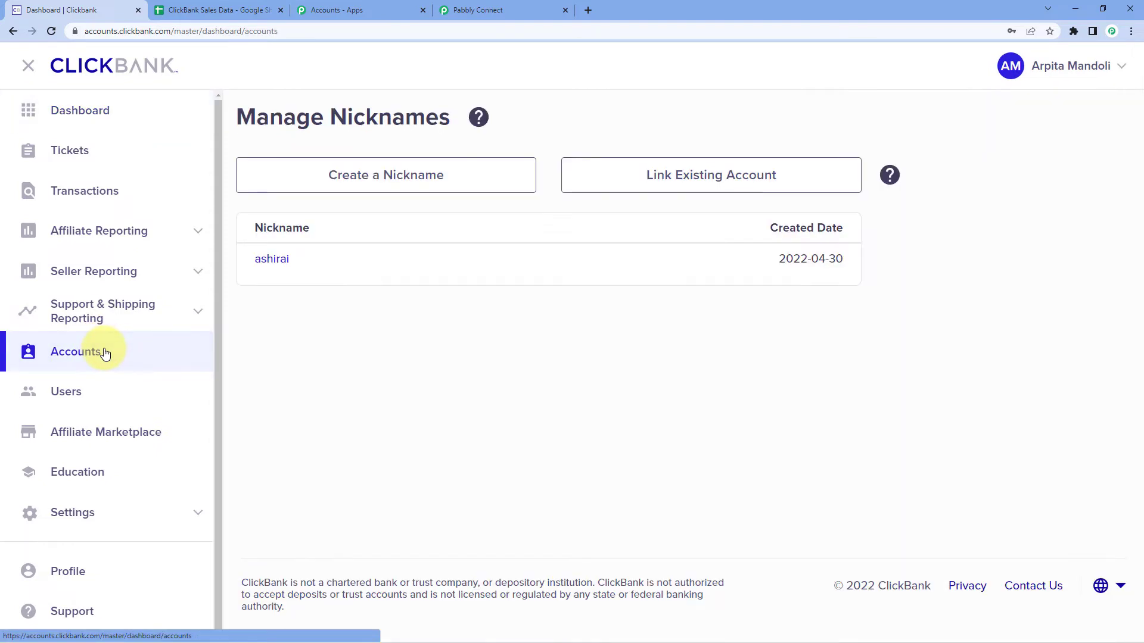
left_click(283, 265)
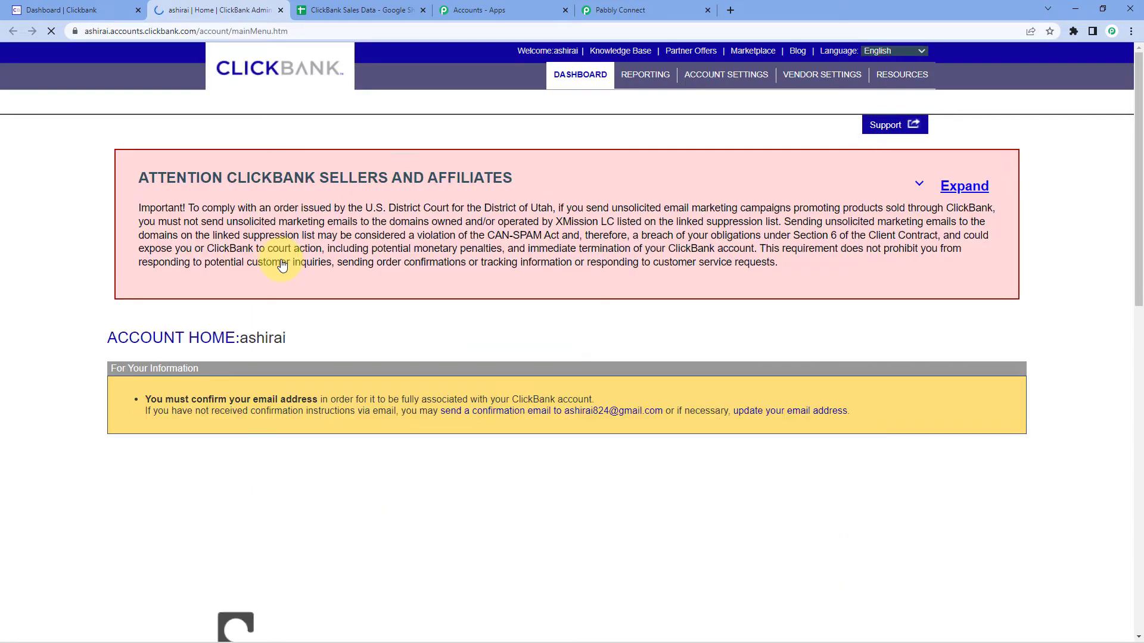
left_click(824, 80)
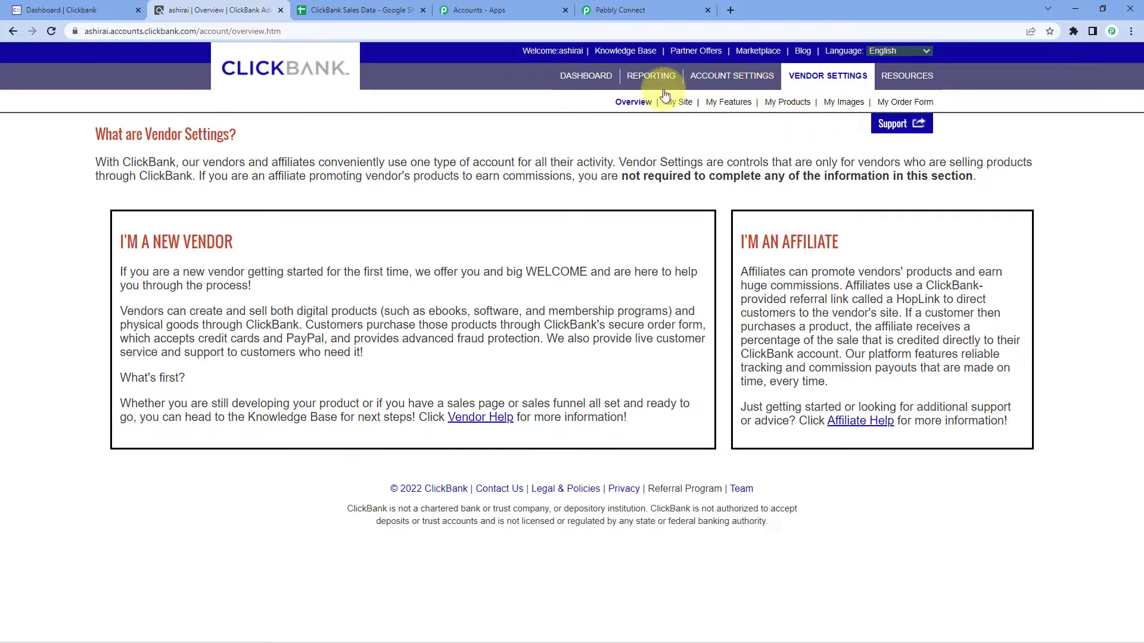
left_click(678, 103)
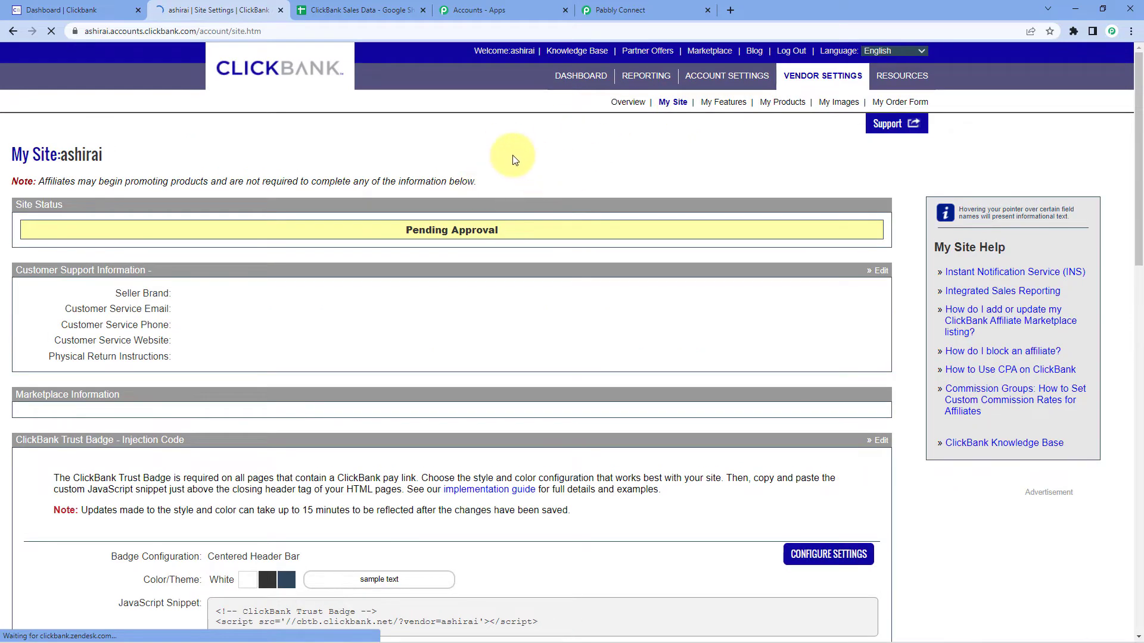
- Open the Advanced Tools section of the ClickBank site settings for editing
scroll(512, 173, "down", 5)
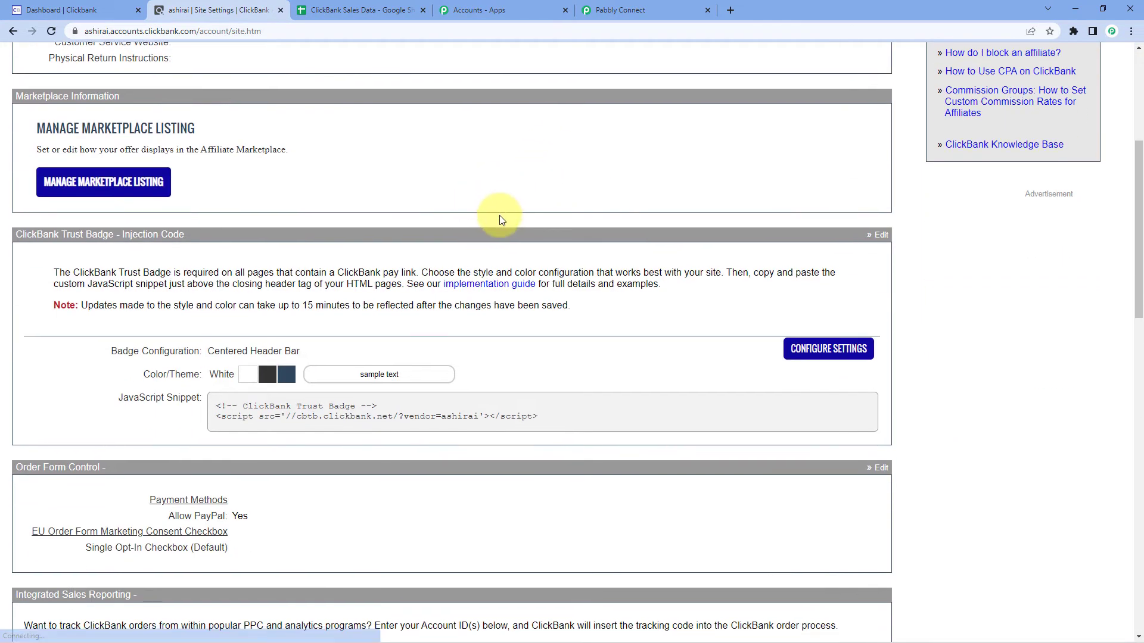
scroll(500, 215, "down", 2)
scroll(437, 287, "down", 5)
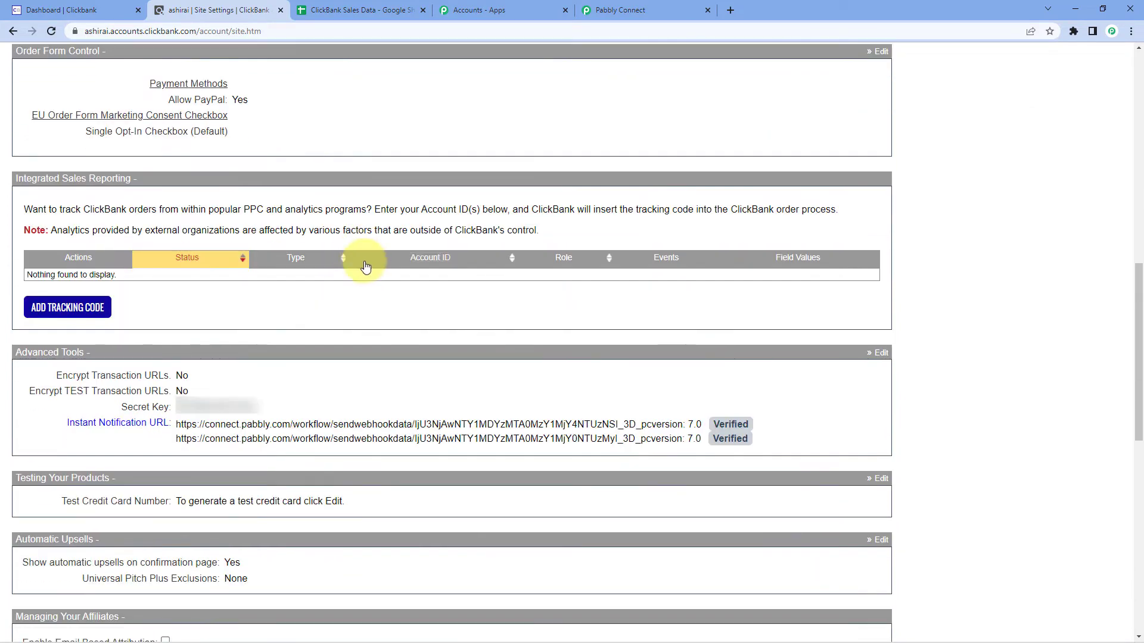
scroll(365, 266, "down", 2)
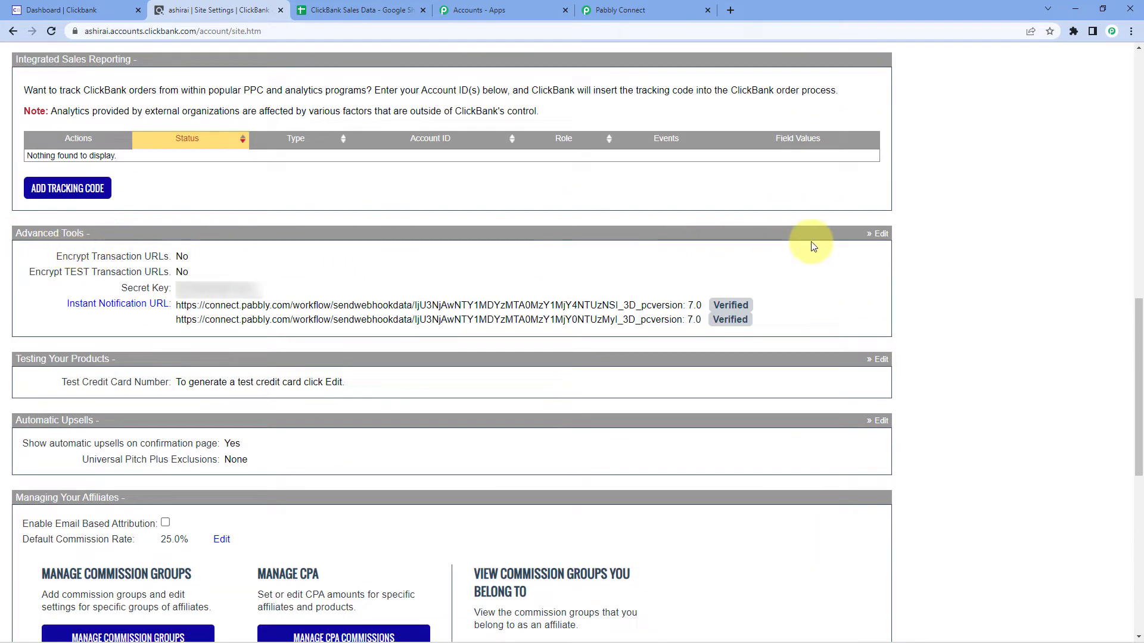
left_click(881, 234)
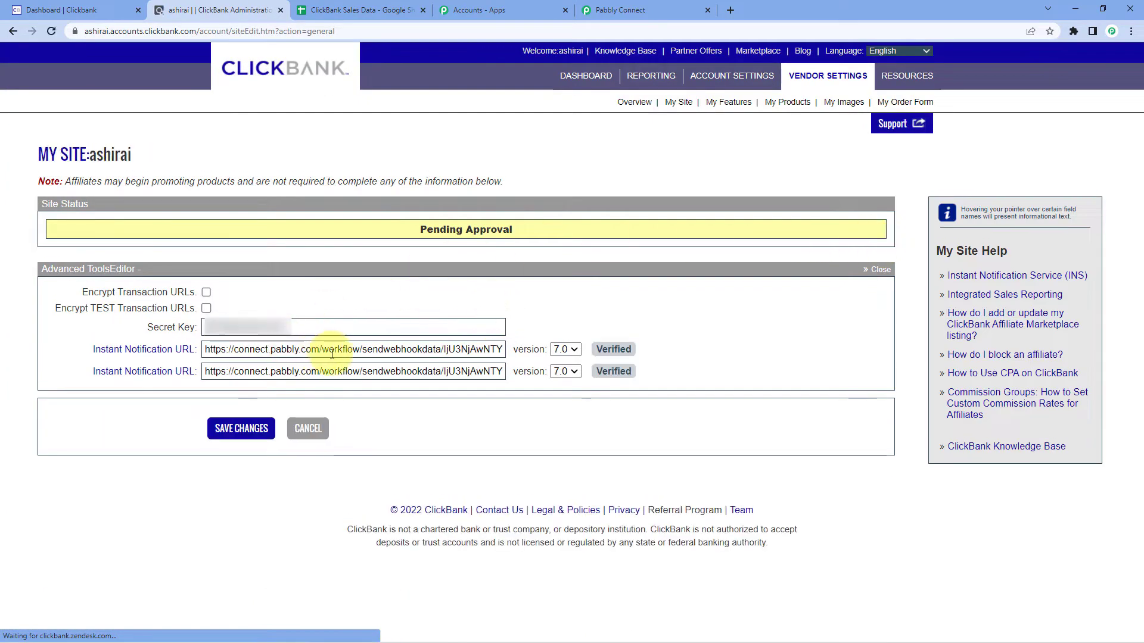
- Replace the first Instant Notification URL with the copied Pabbly webhook URL
mouse_move(190, 345)
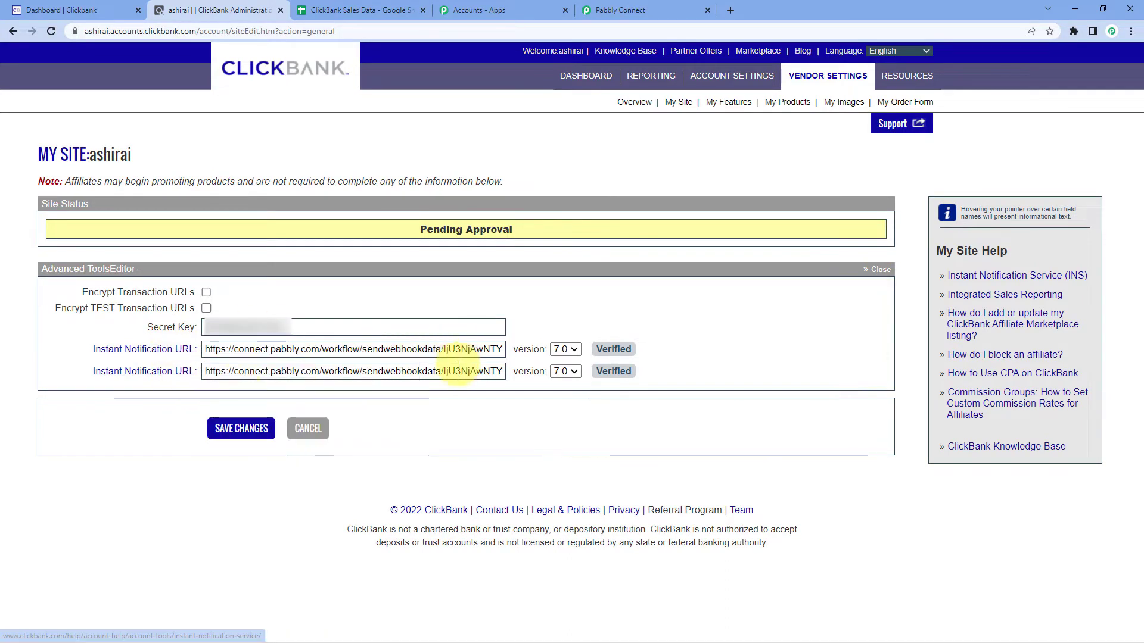
left_click(464, 346)
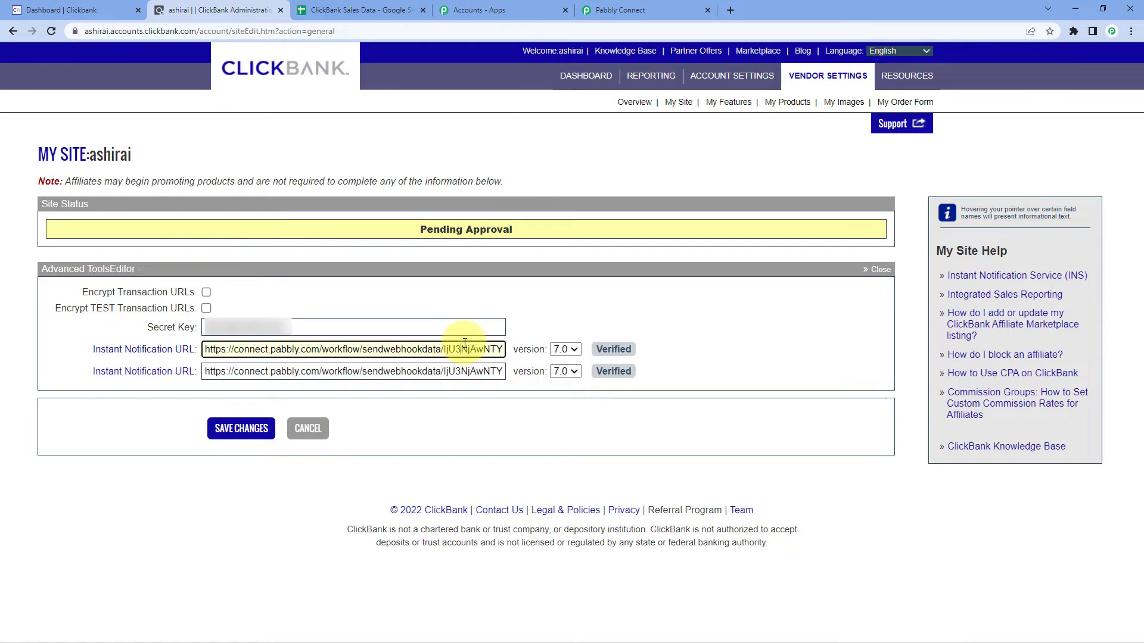
key("ctrl+a")
key("BackSpace")
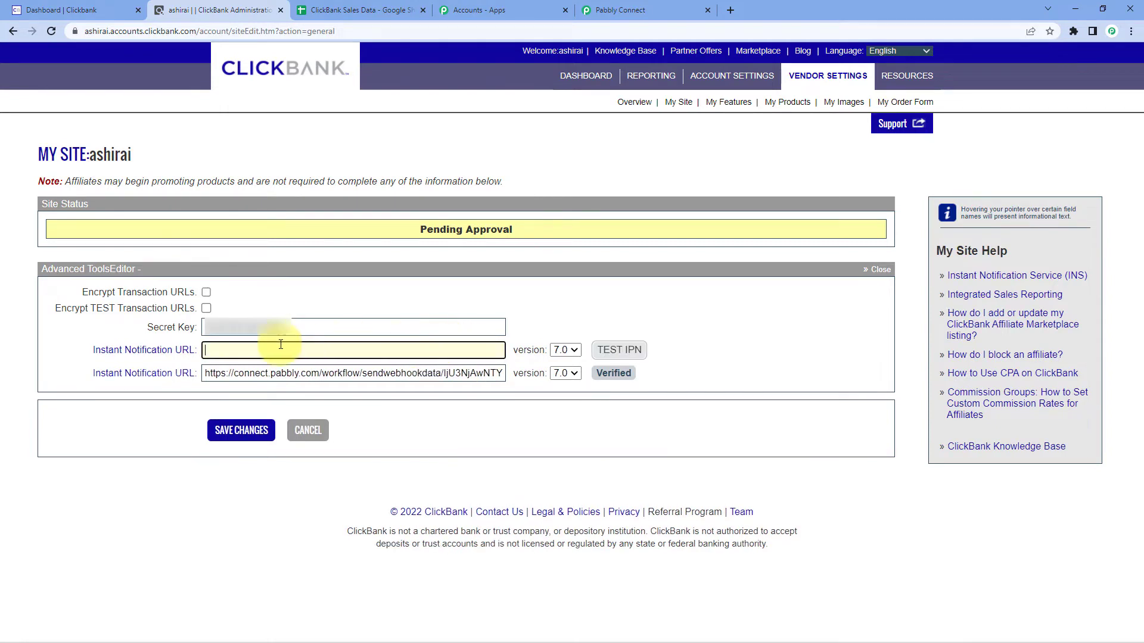
right_click(220, 352)
left_click(257, 442)
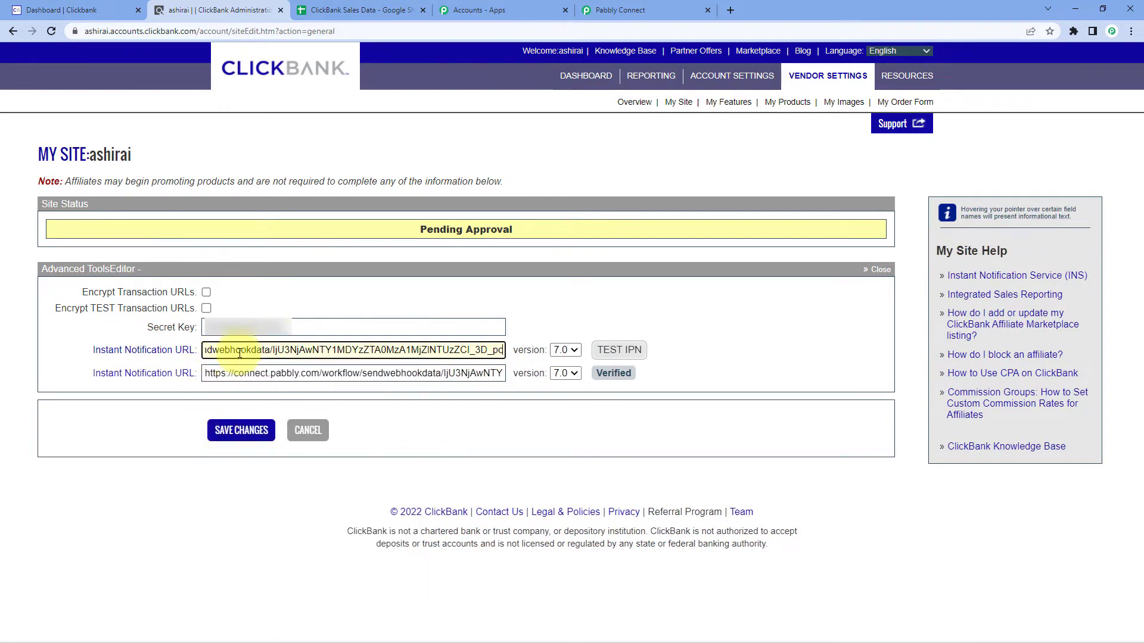
left_click(514, 344)
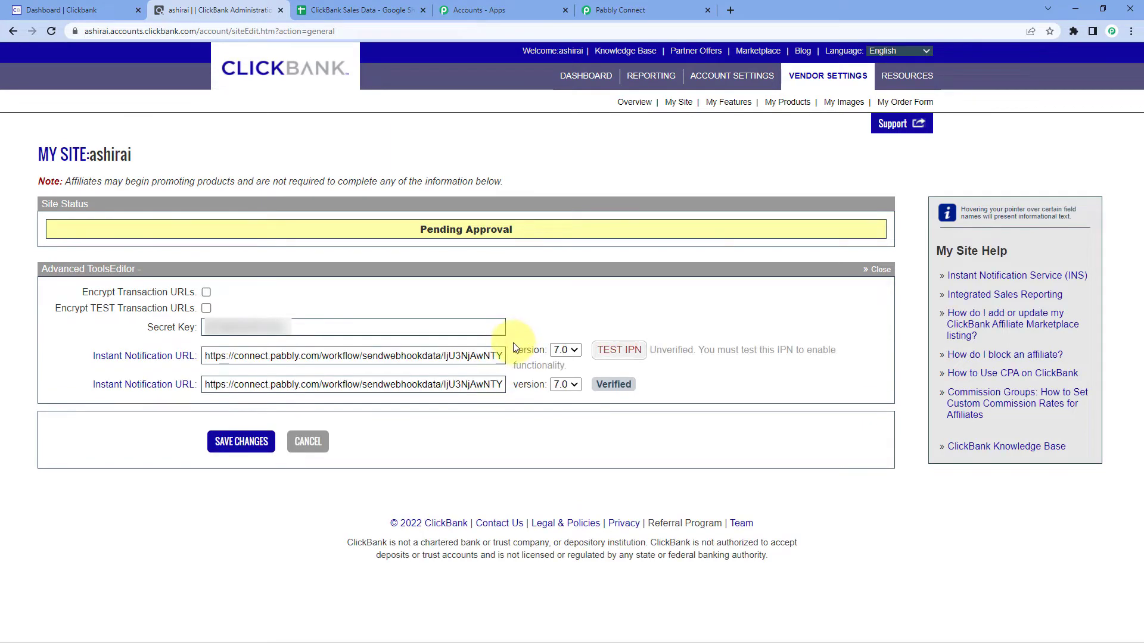
- Test the new Instant Notification URL and switch back to the Pabbly Connect workflow
left_click(620, 351)
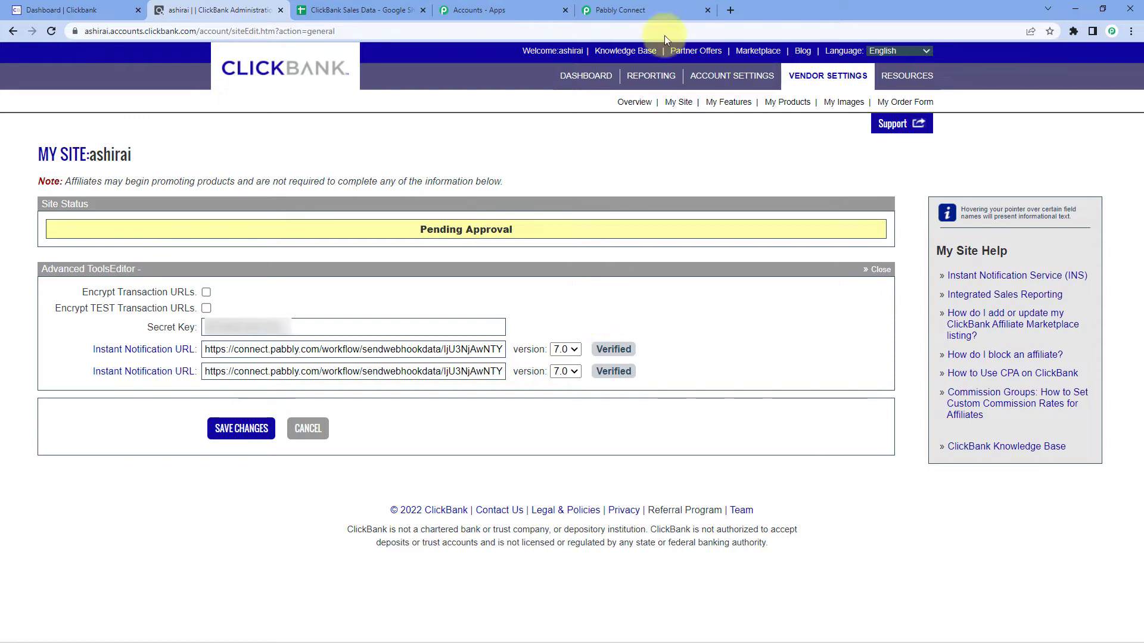
left_click(667, 5)
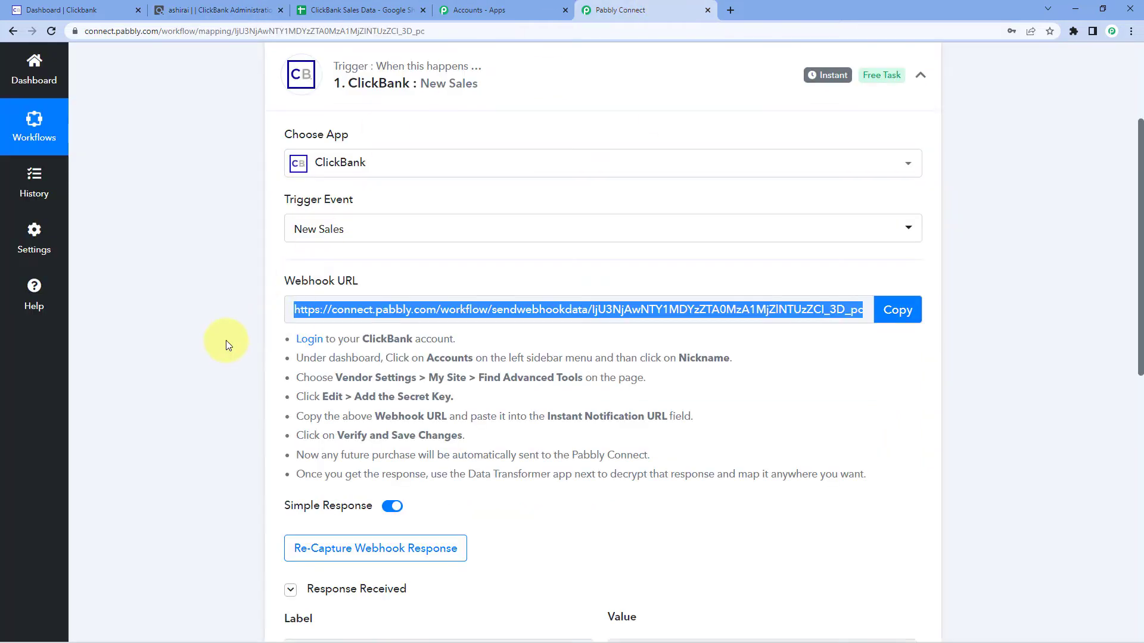
- Enlarge the Notification value field in the received ClickBank webhook response to view its contents
scroll(219, 344, "down", 2)
scroll(219, 344, "down", 3)
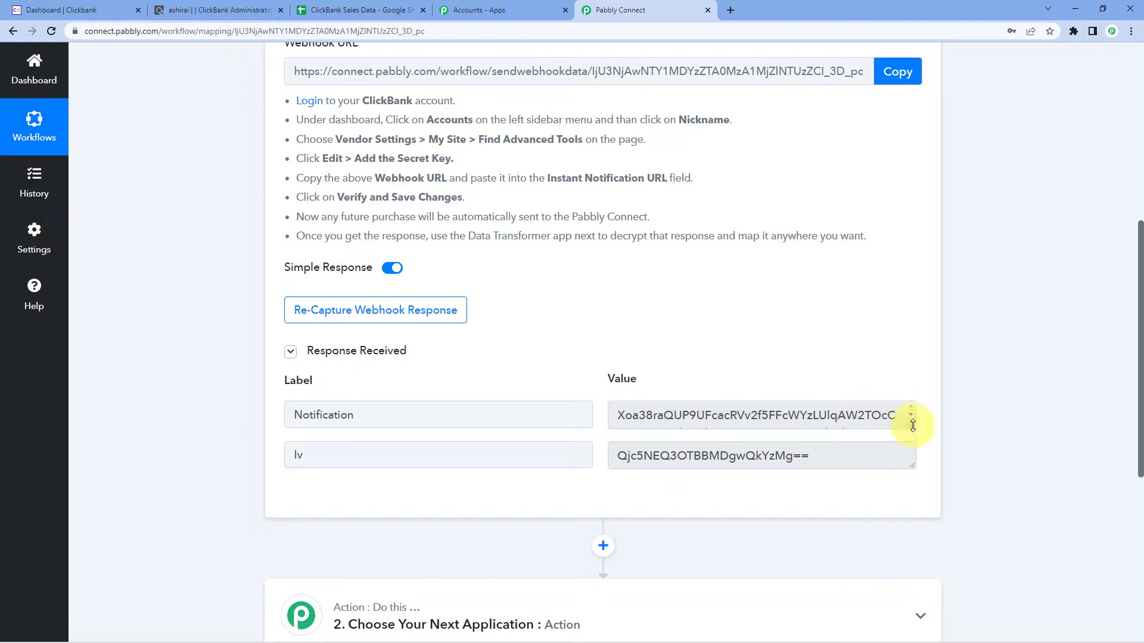
left_click_drag(912, 425, 913, 452)
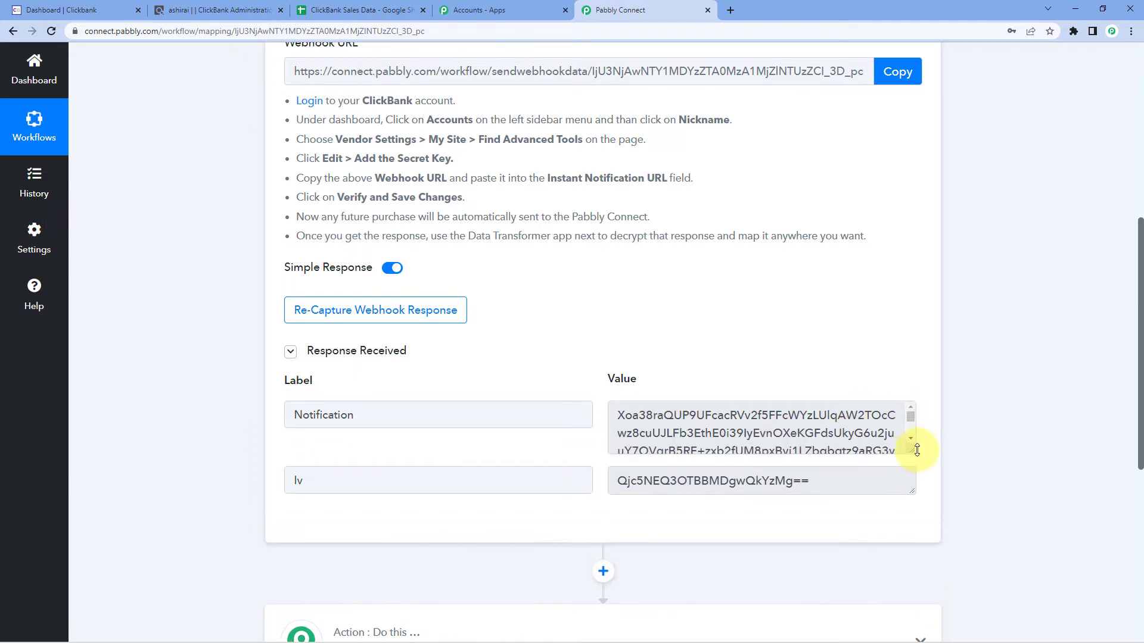
- Switch to ClickBank, save the Advanced Tools changes, and return to the Pabbly Connect workflow
left_click(248, 7)
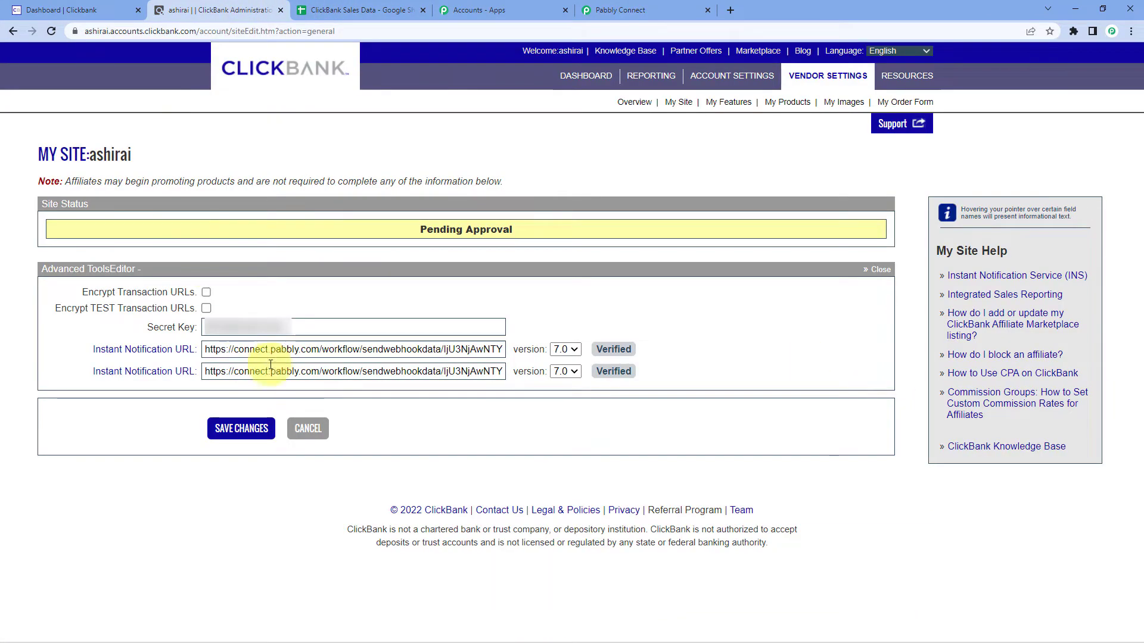
left_click(234, 434)
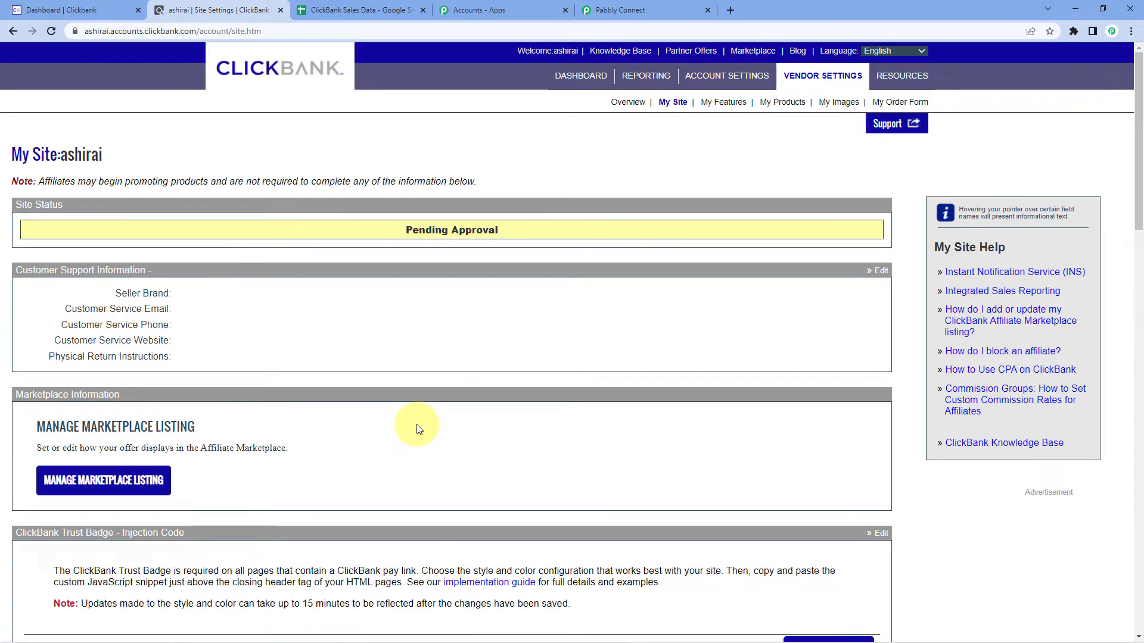
left_click(666, 9)
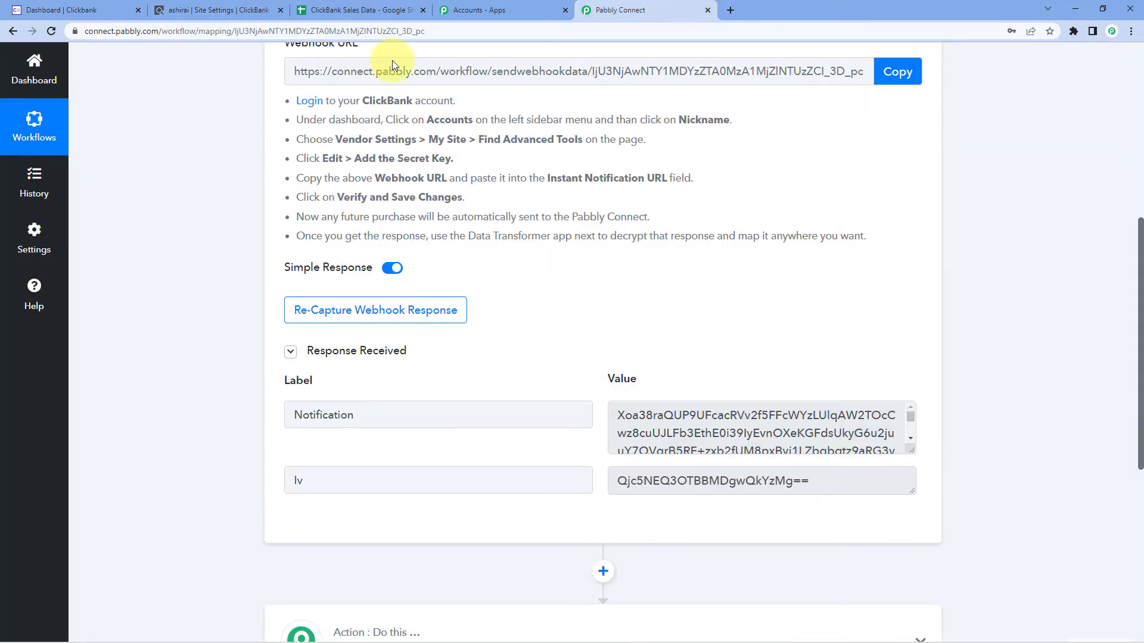
- Examine the Notification and Iv entries of the received webhook response with their value fields enlarged further
scroll(220, 306, "down", 2)
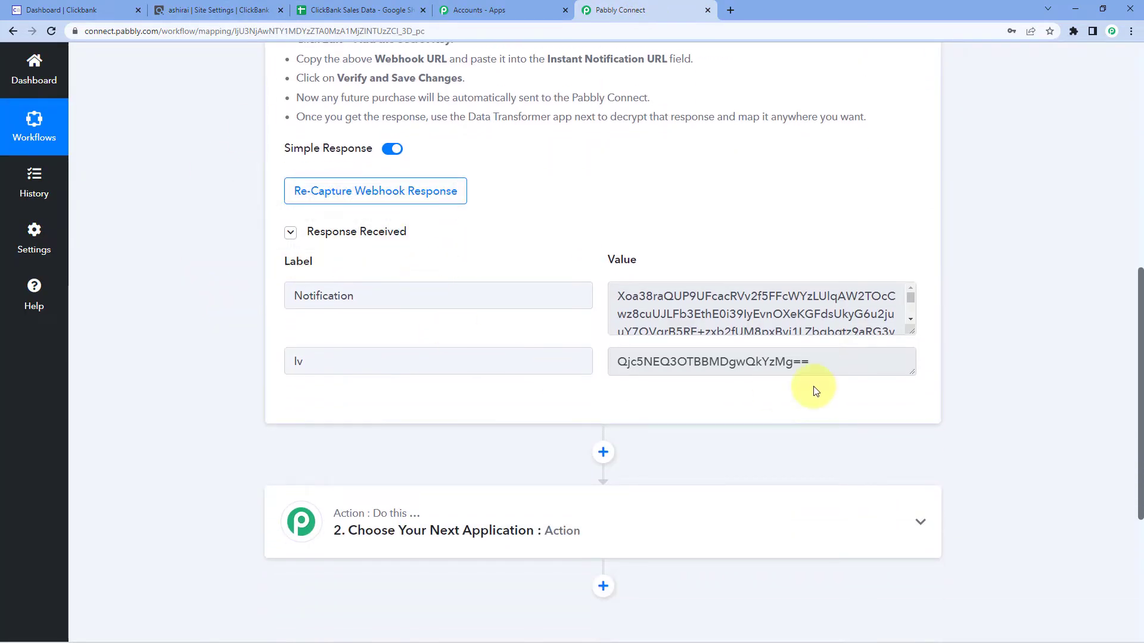
left_click_drag(912, 332, 912, 412)
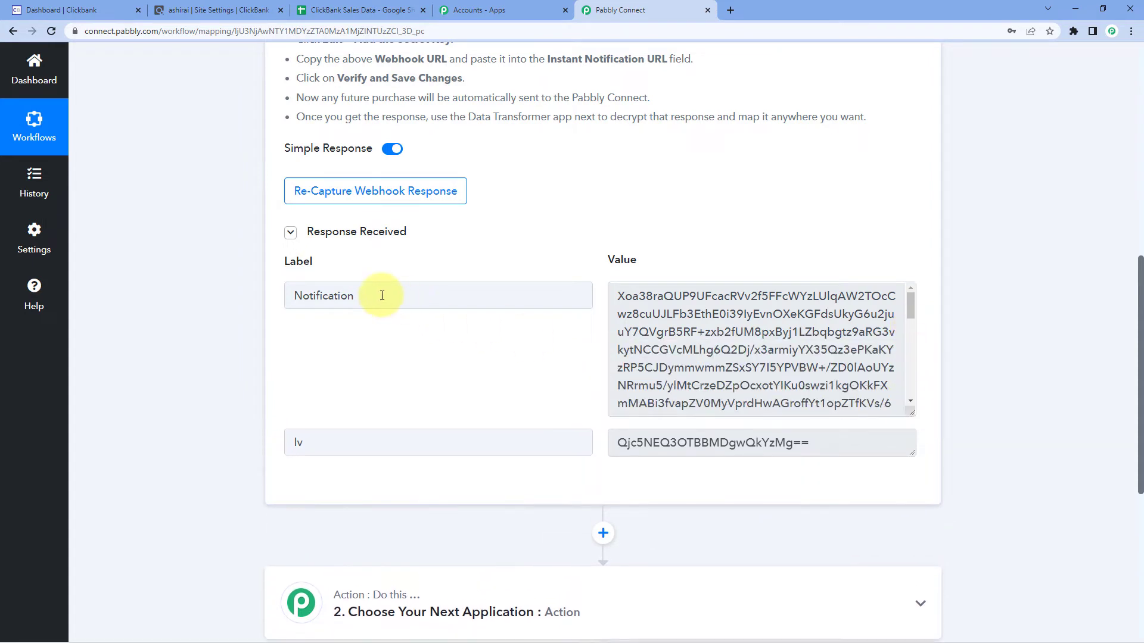
double_click(382, 295)
double_click(332, 445)
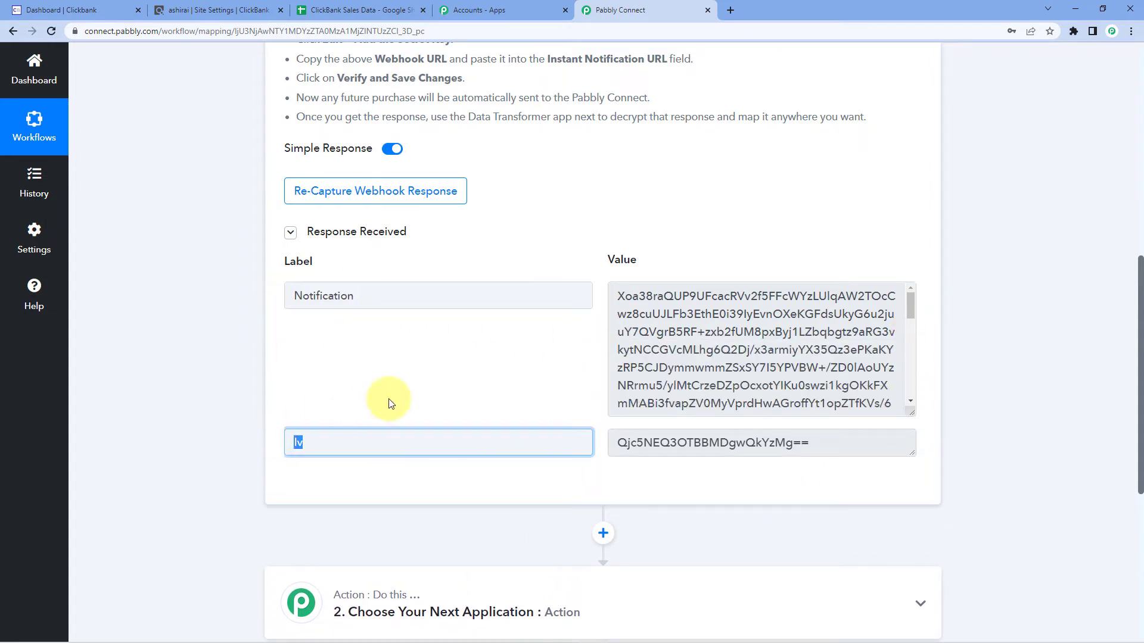
left_click(390, 404)
left_click_drag(912, 454, 915, 511)
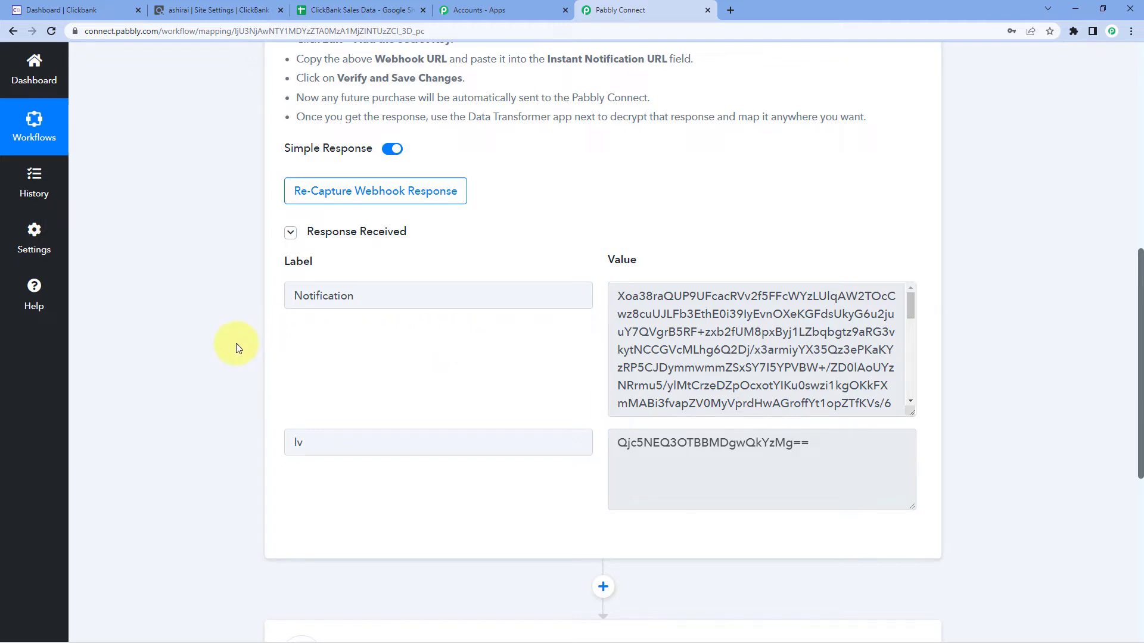
- Search the apps for "Data" and choose Data Transformer by Pabbly for the second workflow step
scroll(237, 346, "down", 4)
scroll(236, 343, "down", 3)
left_click(485, 235)
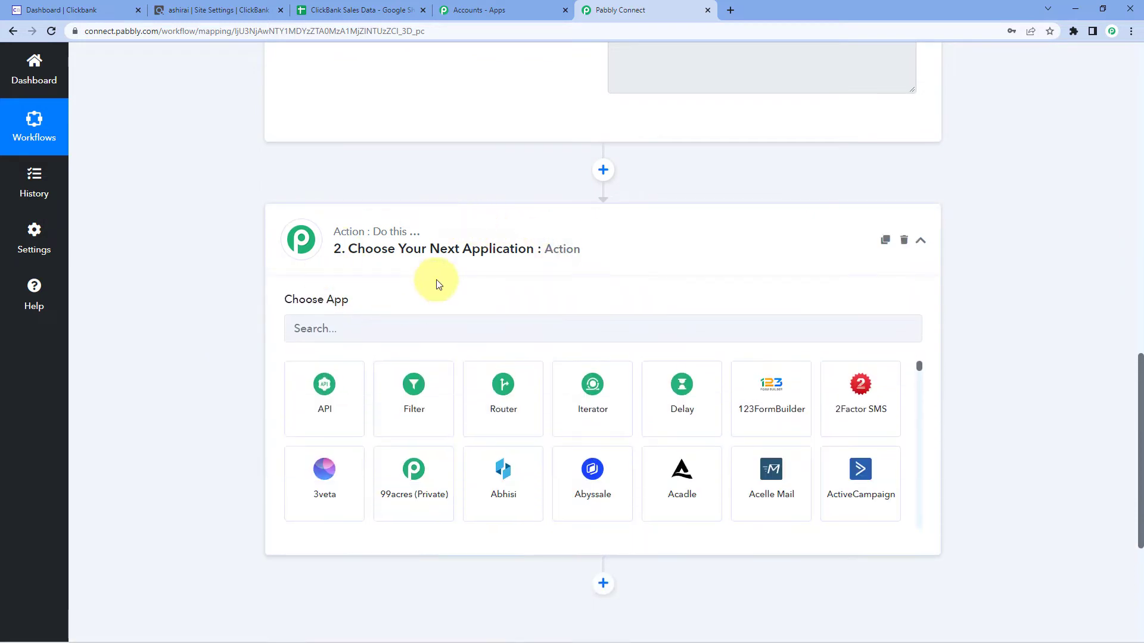
left_click(322, 325)
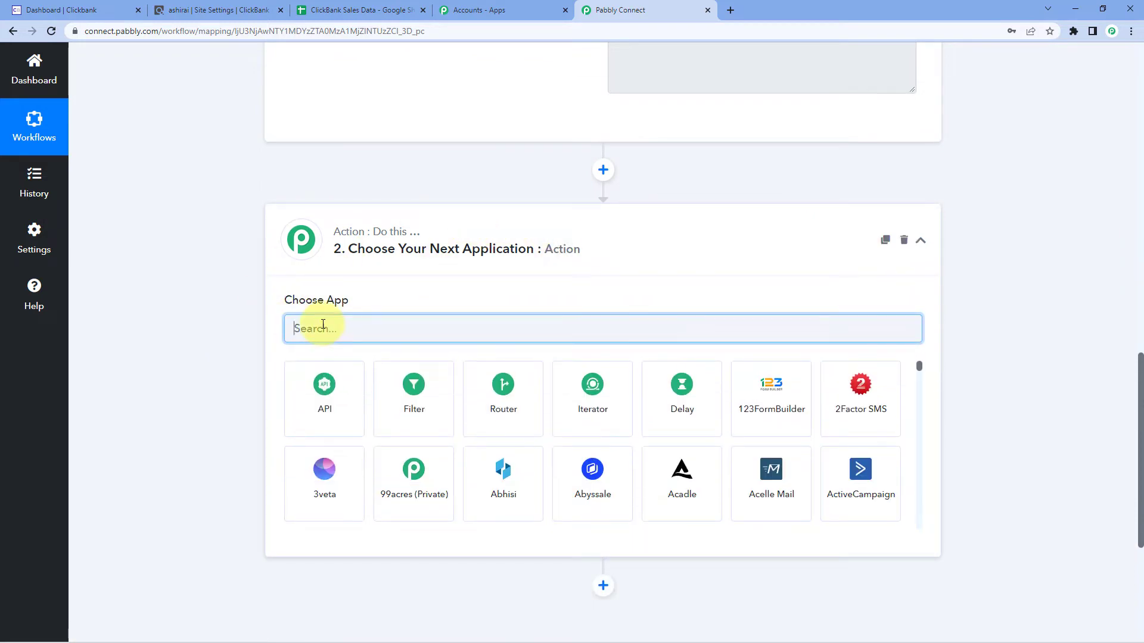
type("Data")
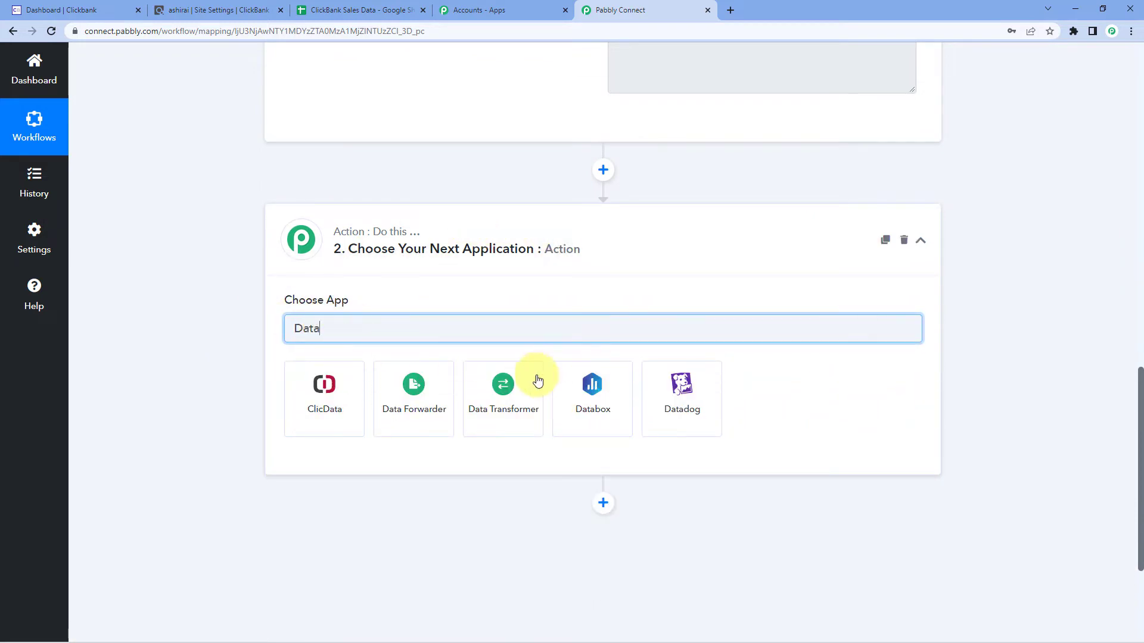
left_click(480, 383)
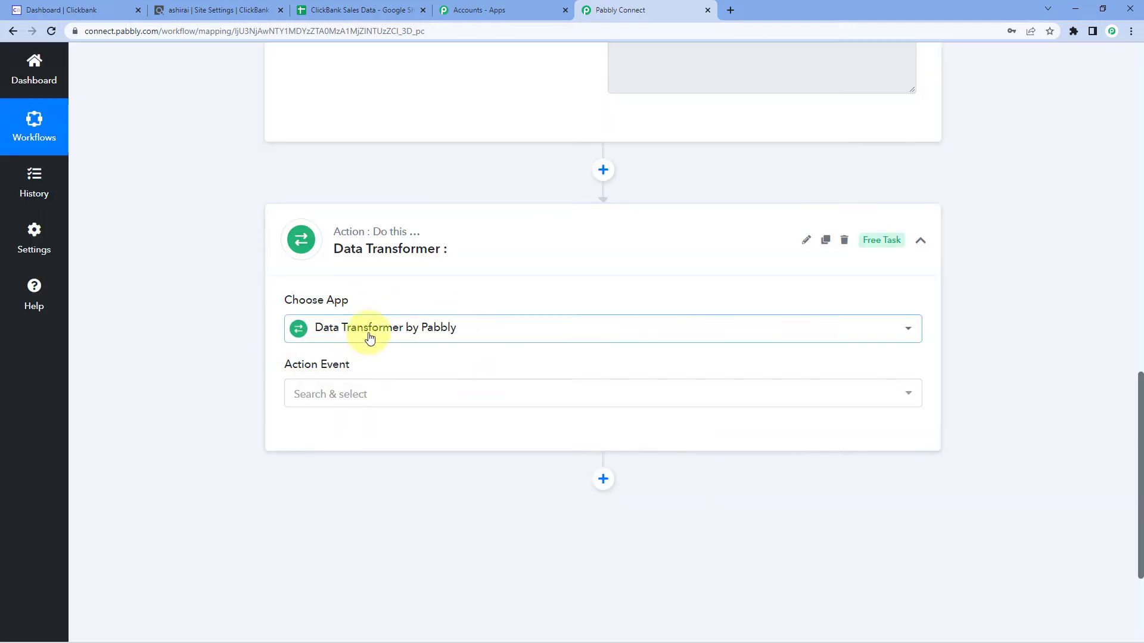
- Set the Data Transformer's action event to ClickBank and connect it
left_click(387, 393)
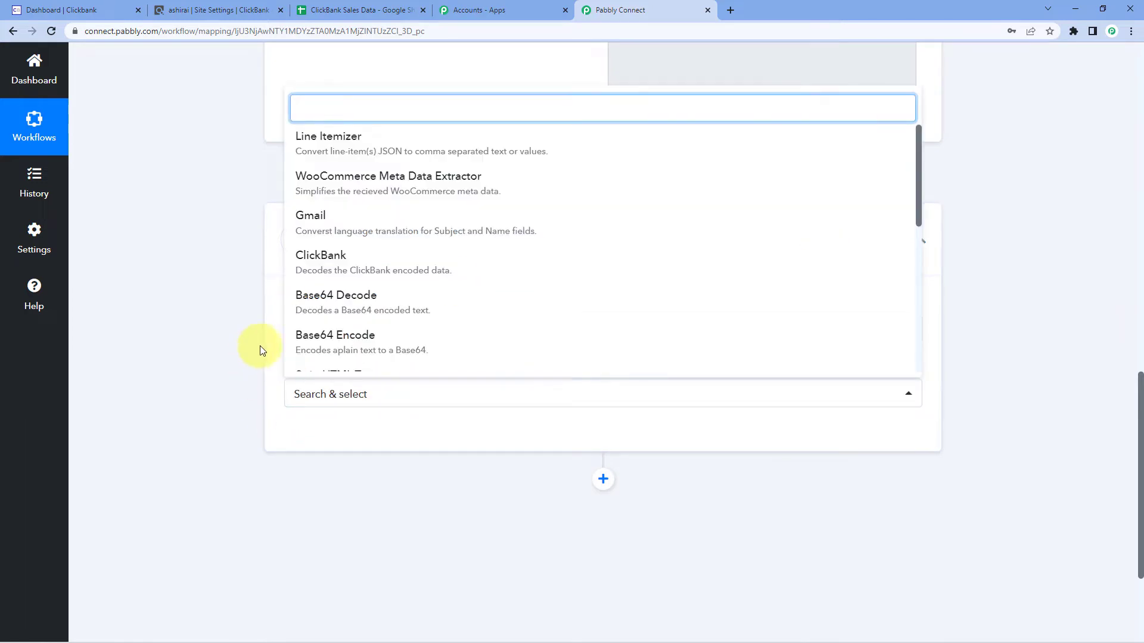
left_click(356, 266)
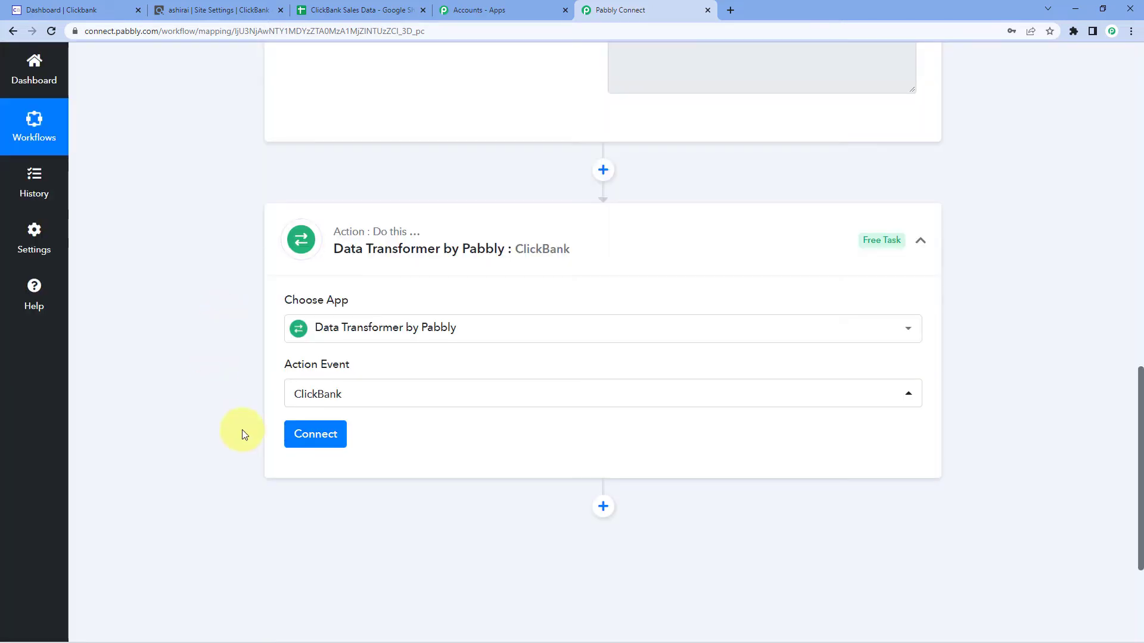
left_click(301, 432)
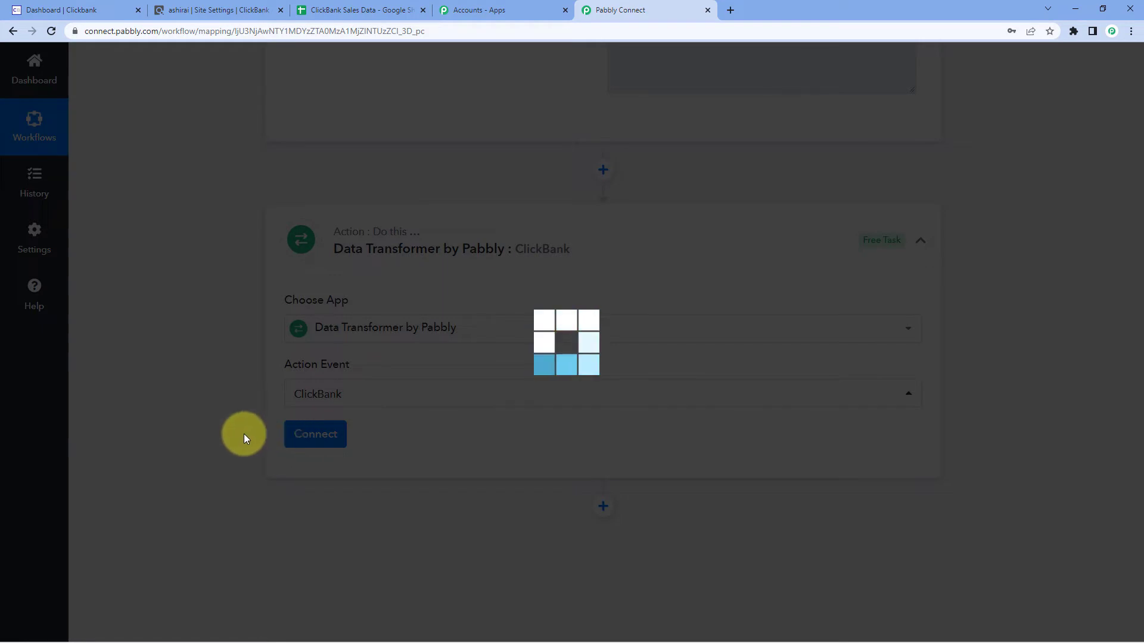
- Switch to the ClickBank site settings and copy the secret key from the Advanced Tools section
scroll(242, 431, "down", 2)
scroll(242, 430, "down", 1)
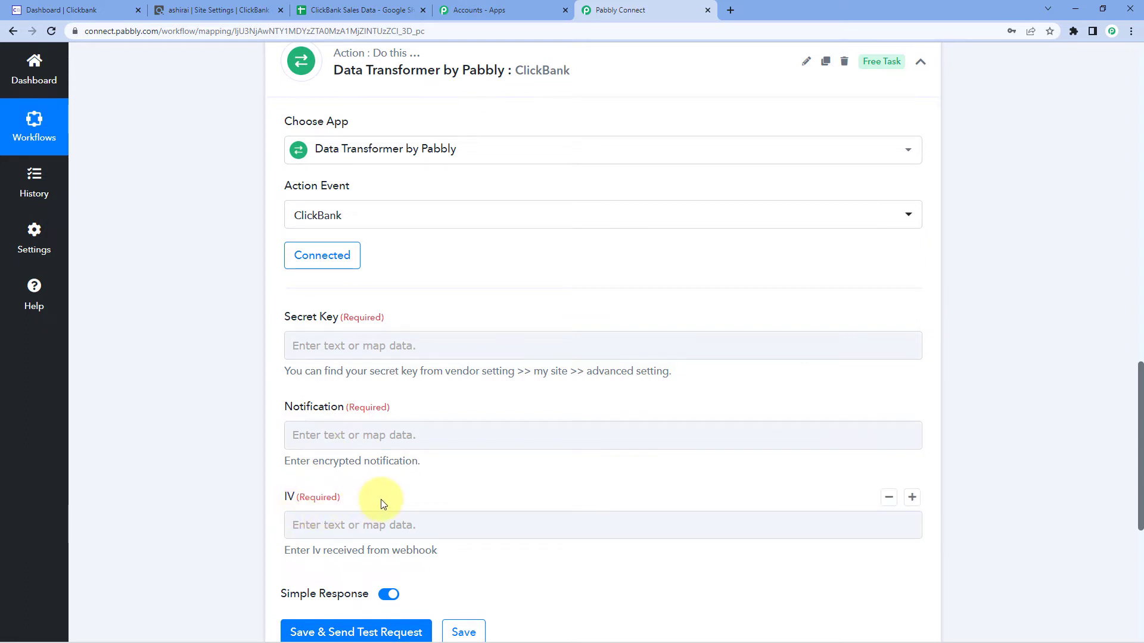
left_click(301, 343)
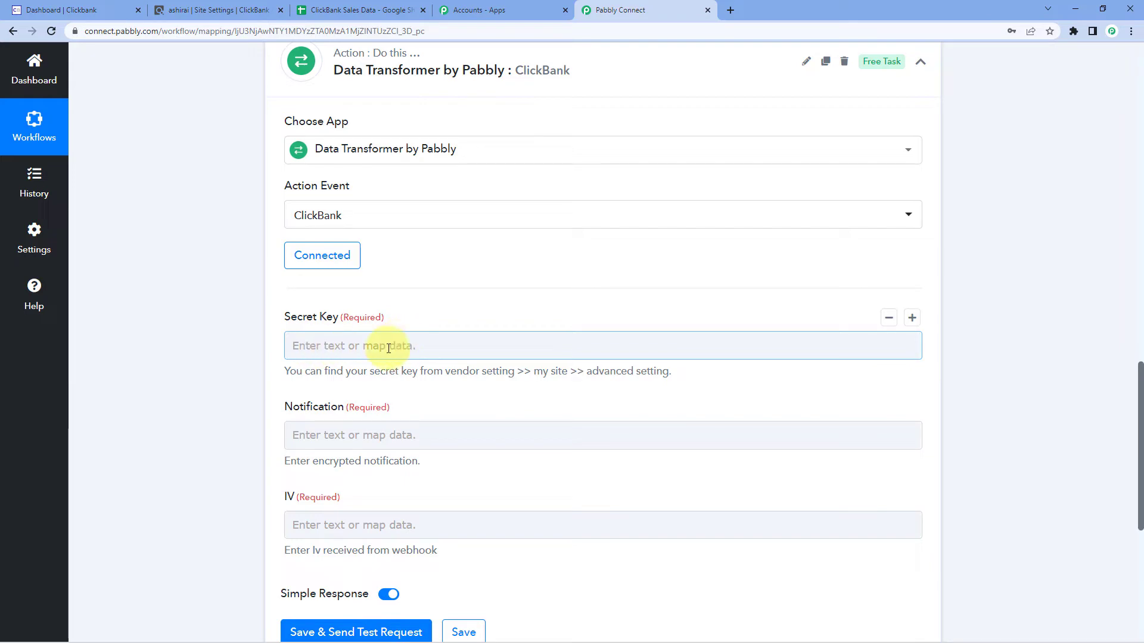
left_click(199, 7)
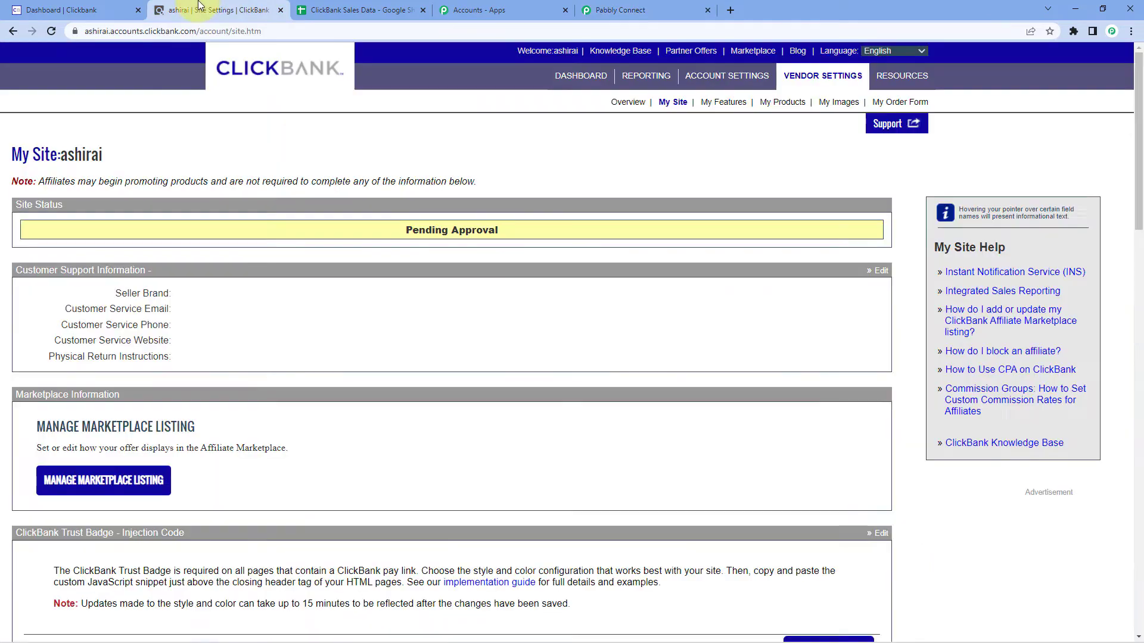
scroll(334, 299, "down", 4)
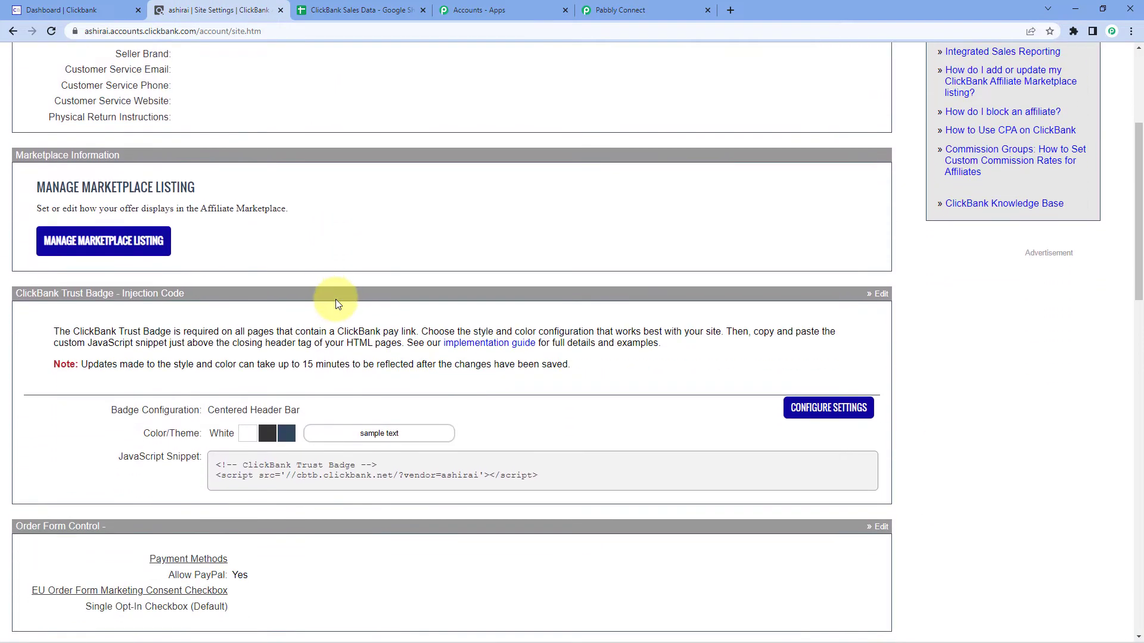
scroll(335, 299, "down", 8)
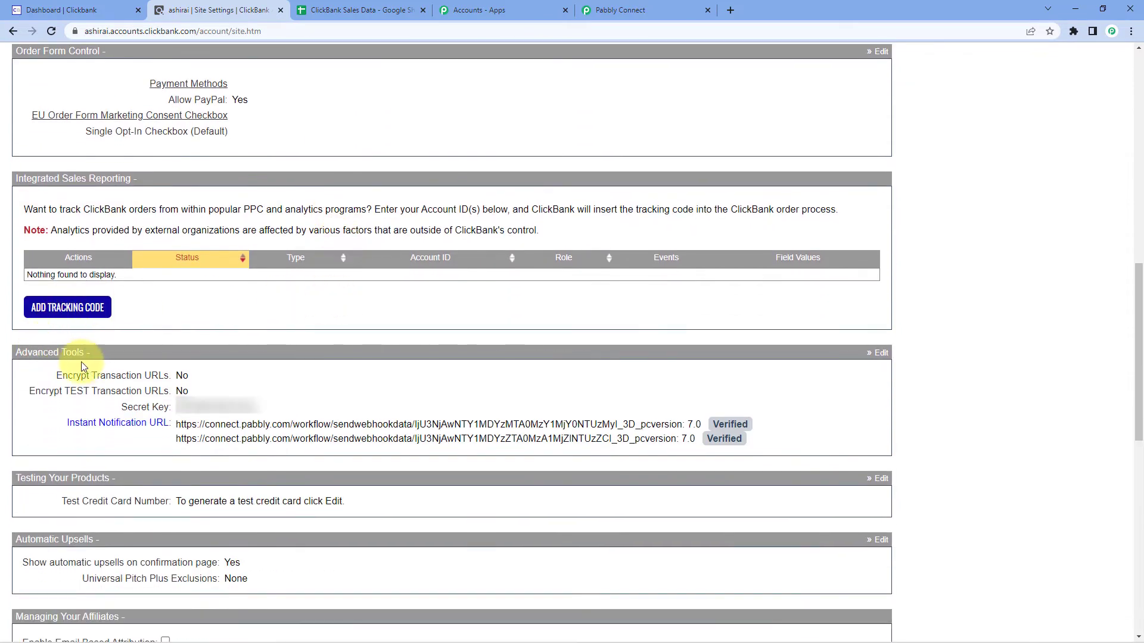
left_click_drag(265, 409, 175, 411)
right_click(199, 408)
left_click(227, 416)
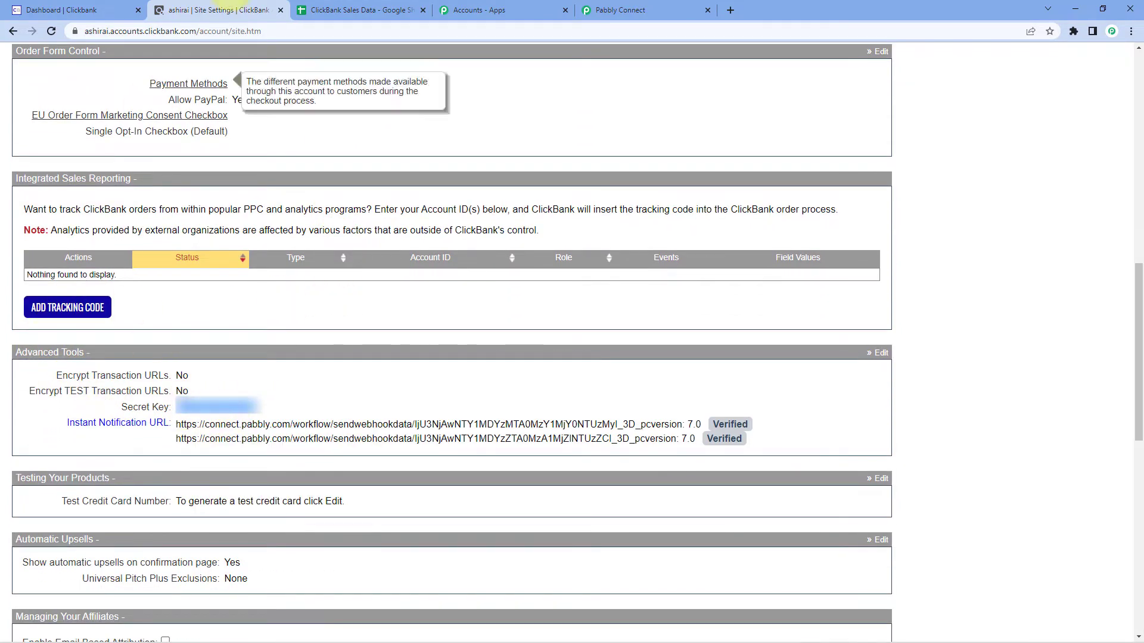
- Return to Pabbly Connect and paste the copied ClickBank secret key into the Data Transformer's Secret Key field
left_click(617, 10)
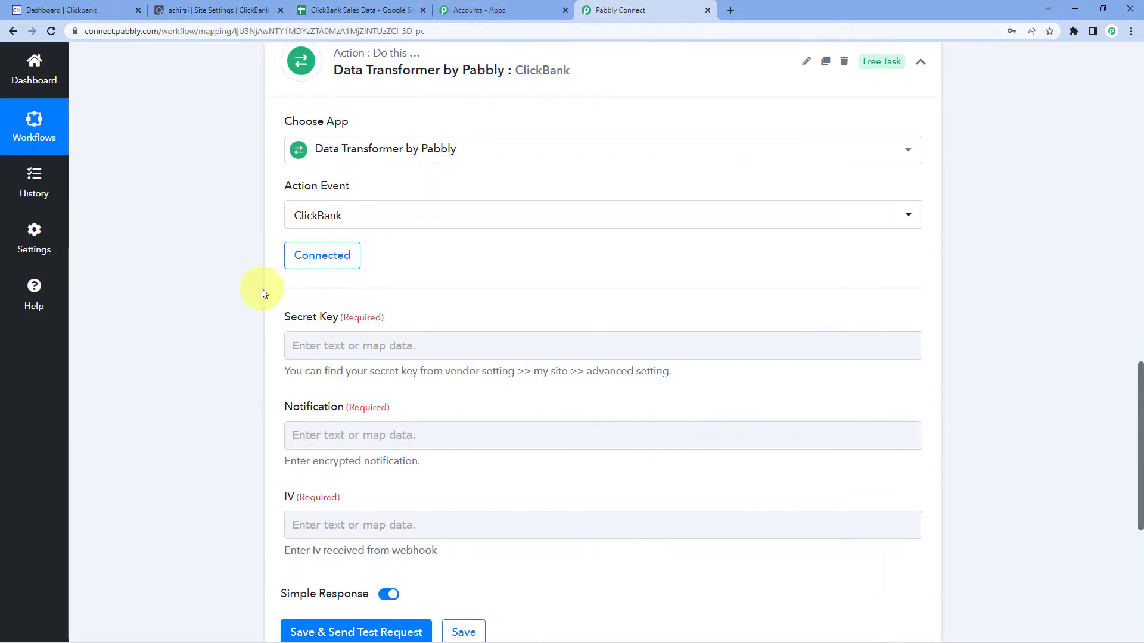
left_click(327, 352)
right_click(329, 353)
left_click(334, 442)
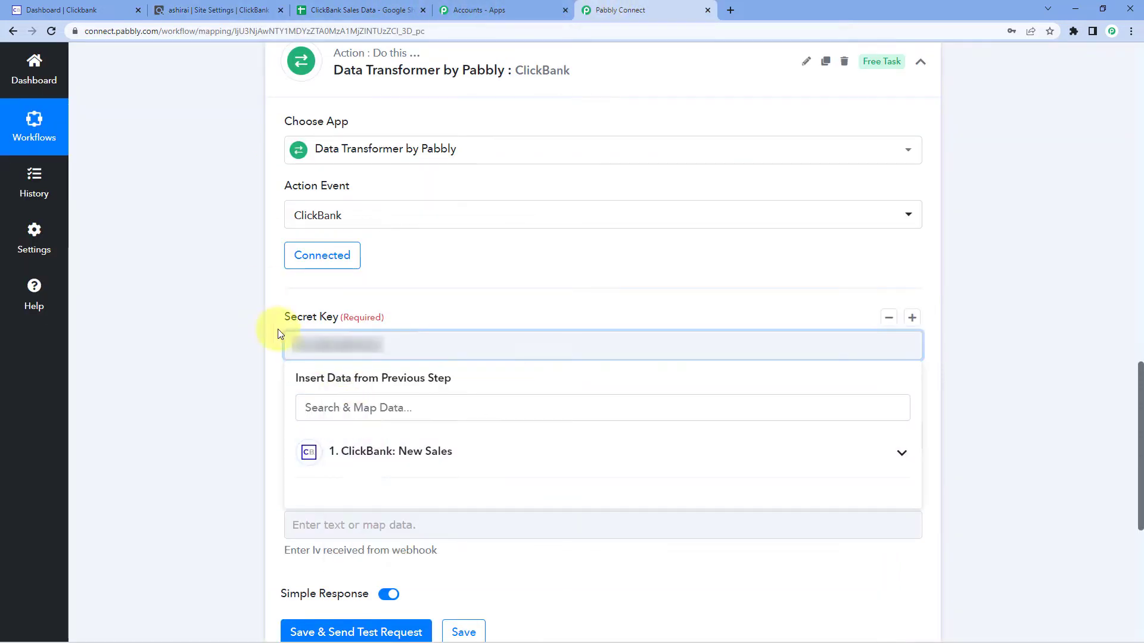
left_click(276, 331)
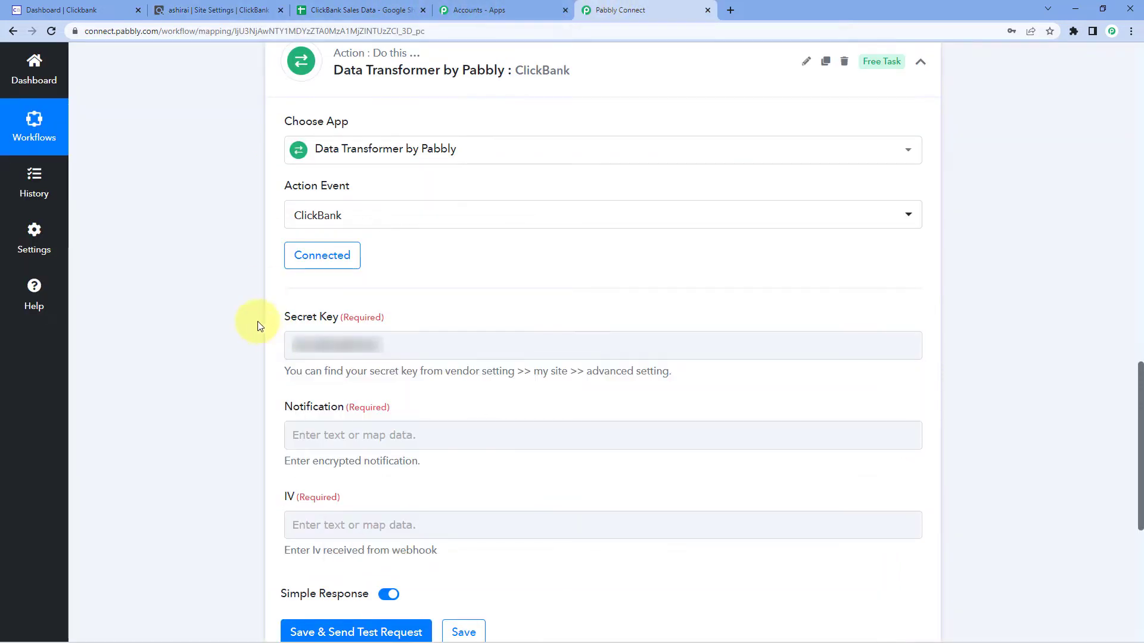
- Examine the encrypted Notification value in the ClickBank trigger's received response
left_click(290, 434)
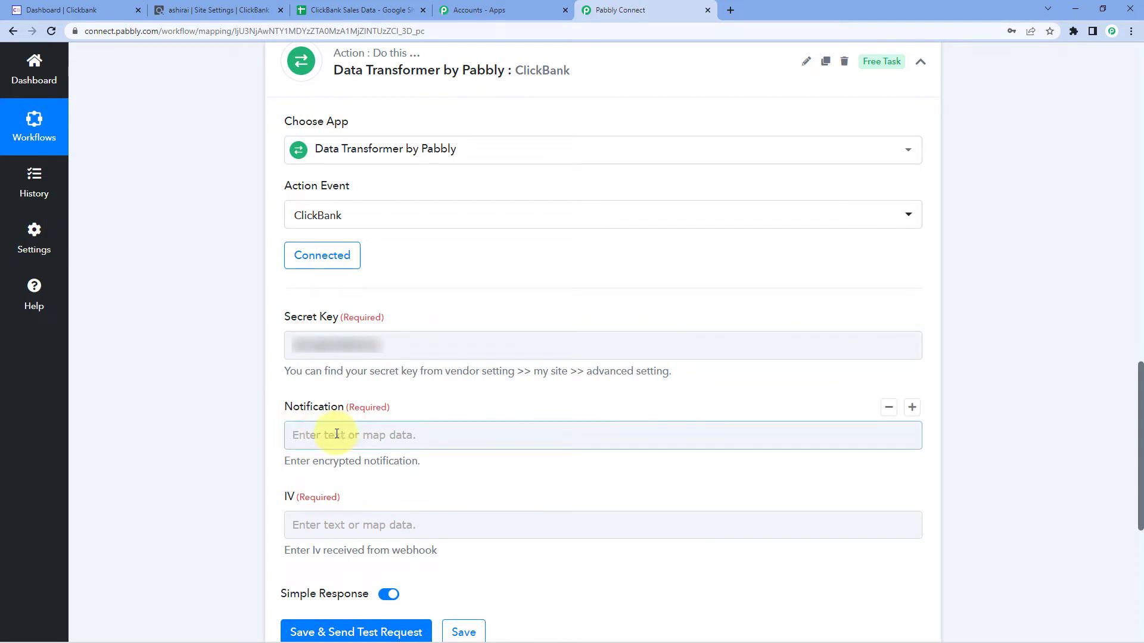
left_click(452, 404)
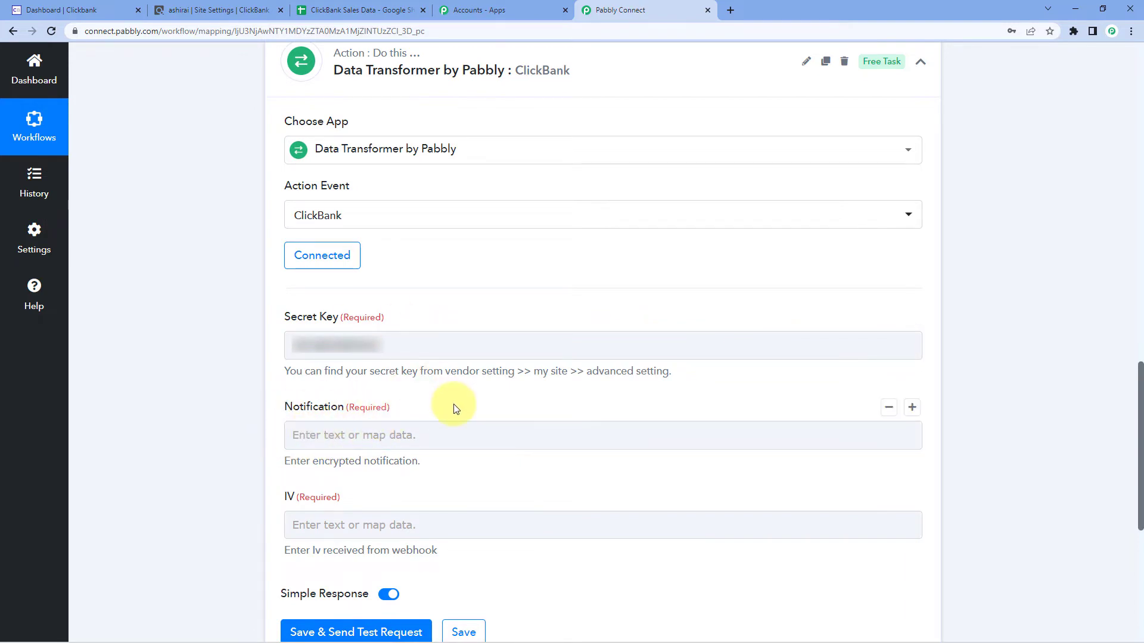
scroll(459, 396, "up", 10)
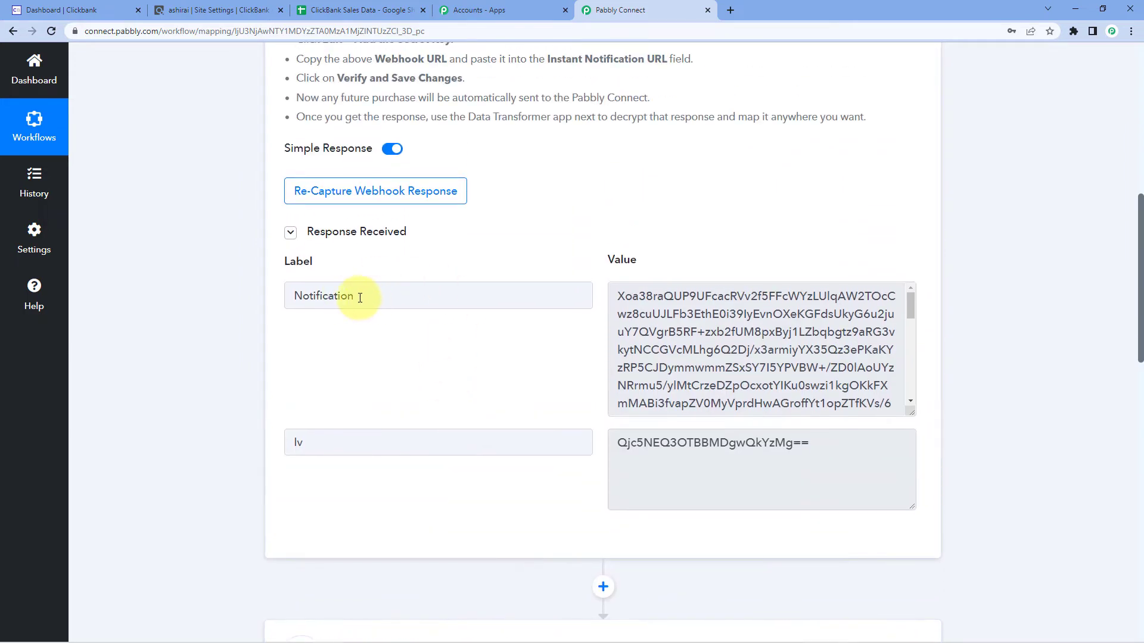
left_click_drag(364, 296, 279, 303)
left_click(650, 314)
left_click(650, 314)
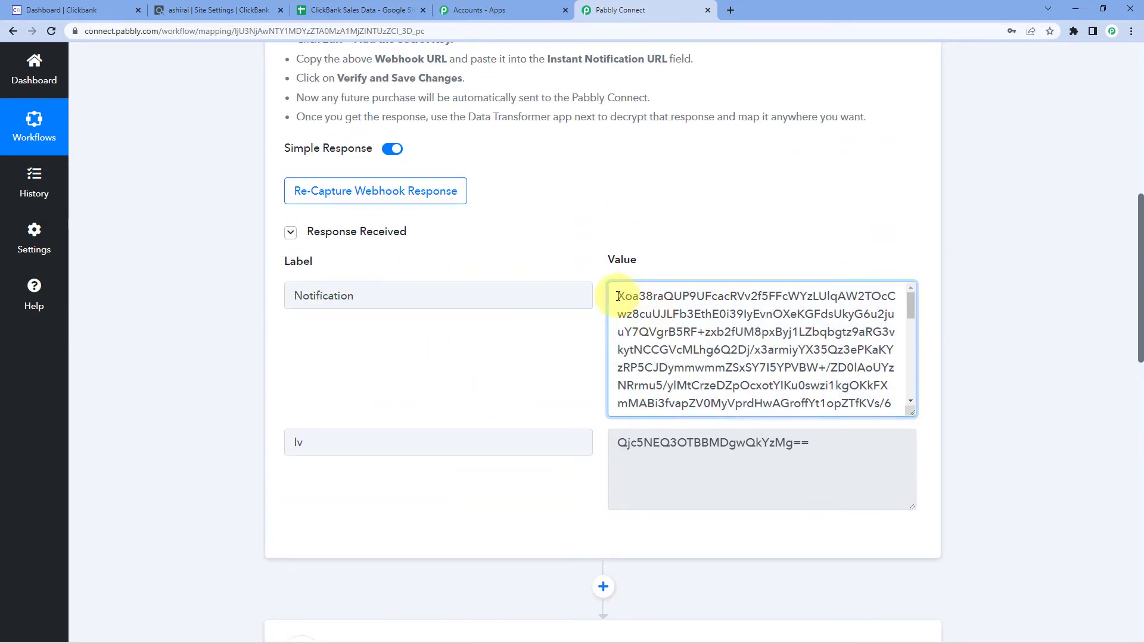
left_click_drag(618, 296, 687, 305)
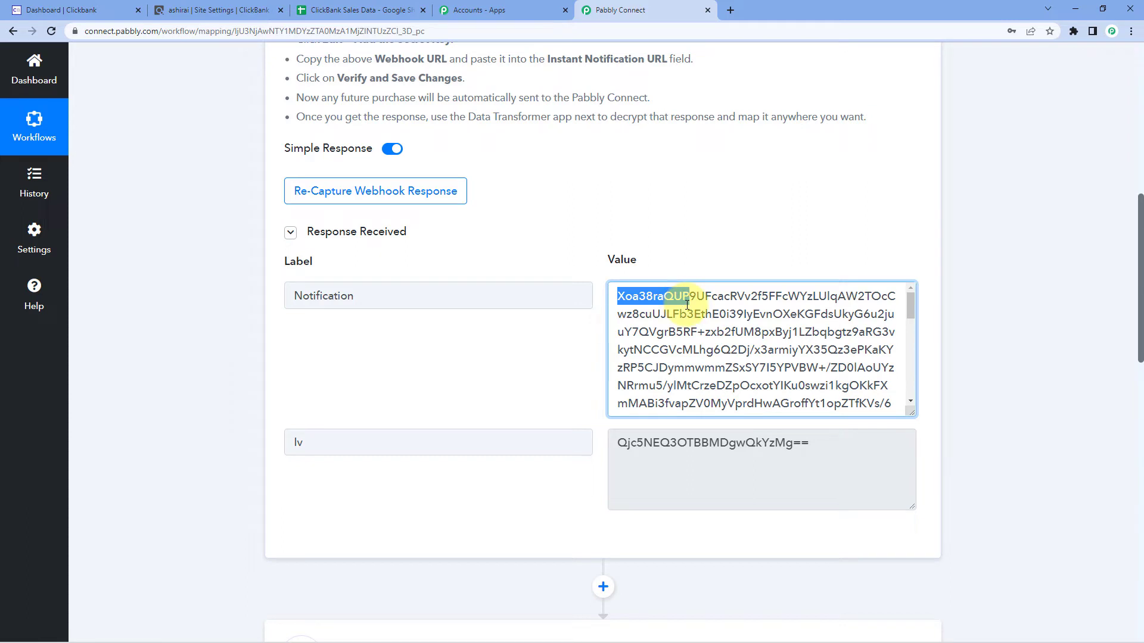
left_click(685, 307)
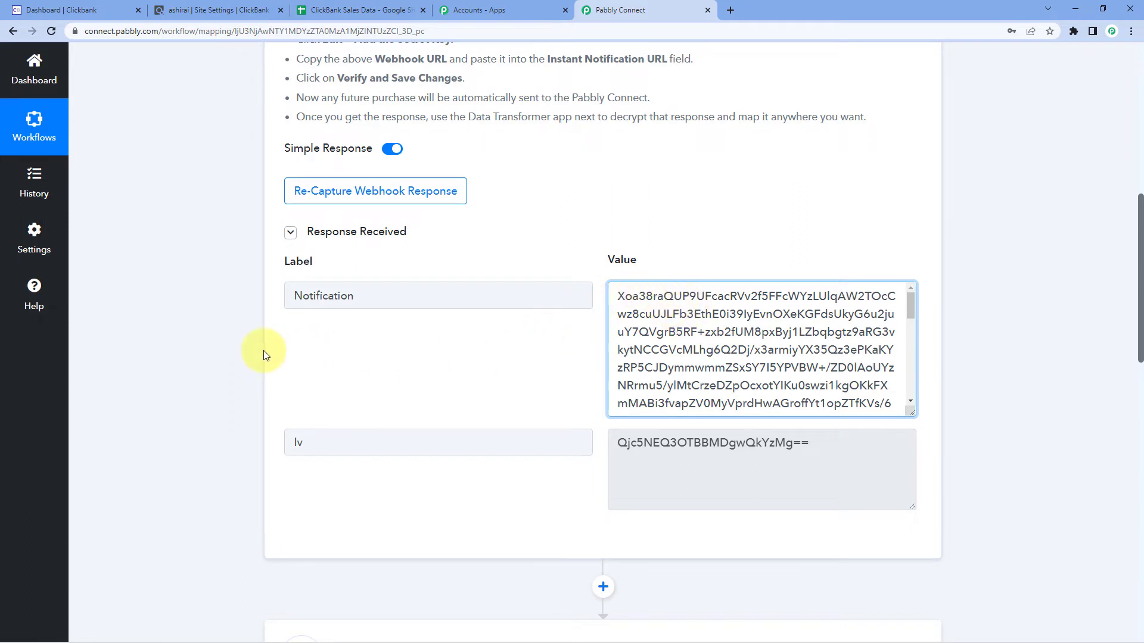
- Map the Data Transformer's Notification field to the Notification value from the ClickBank New Sales trigger
scroll(263, 351, "down", 10)
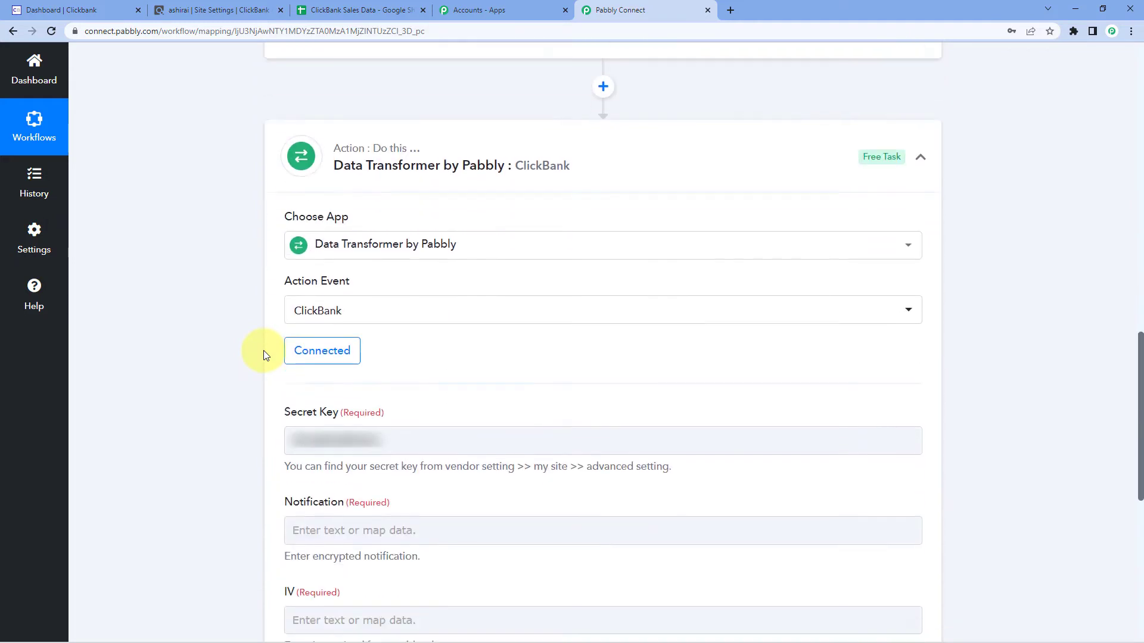
left_click(320, 375)
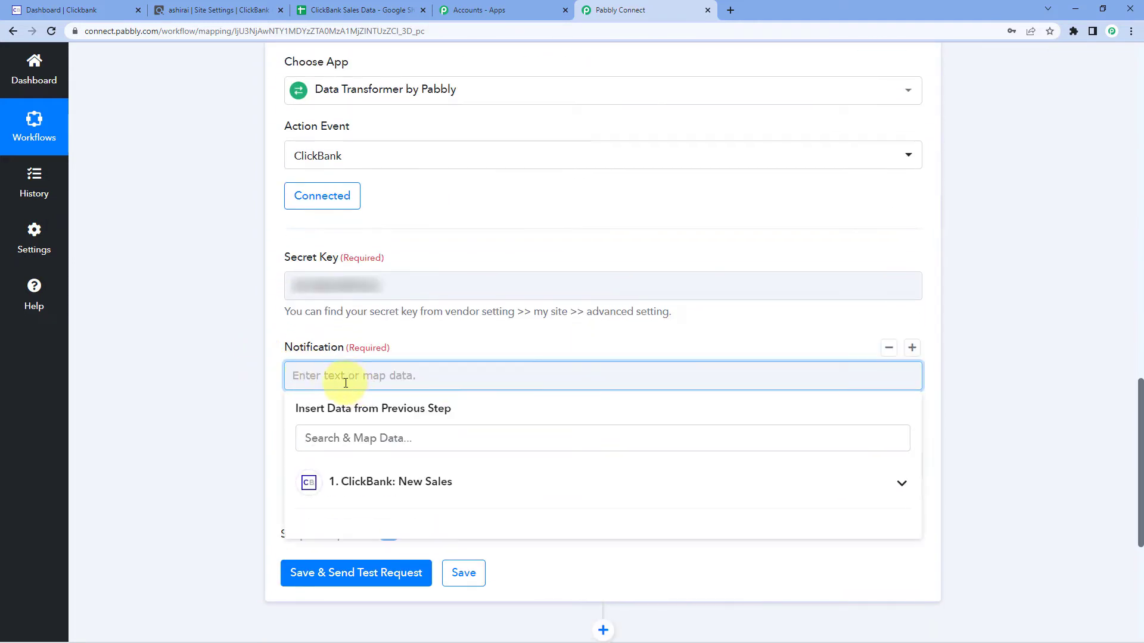
left_click(408, 487)
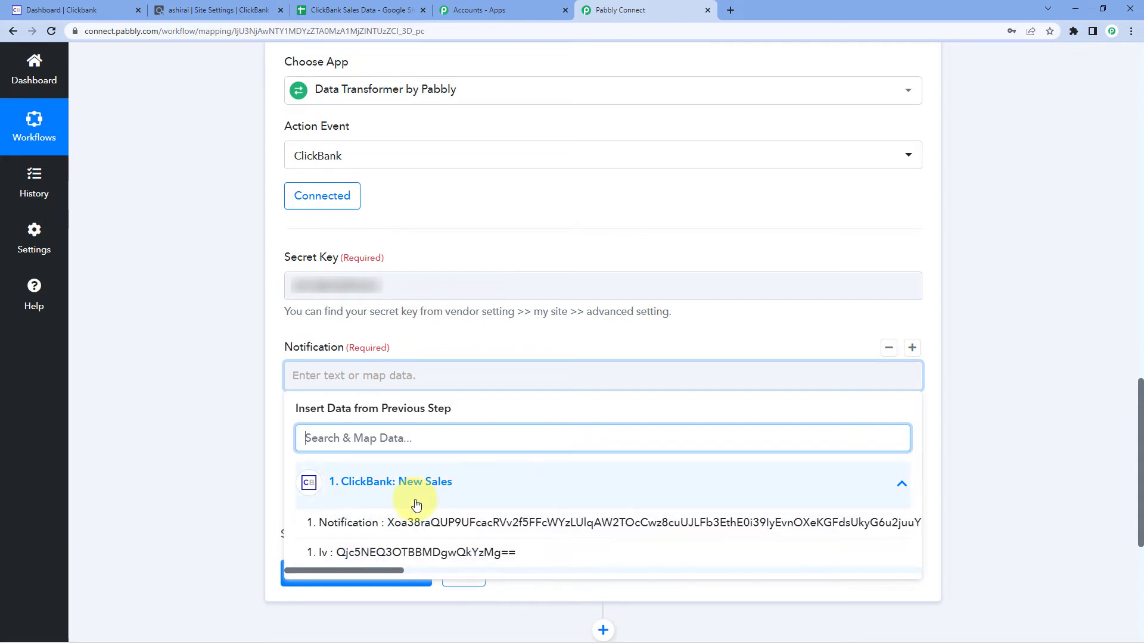
left_click(367, 524)
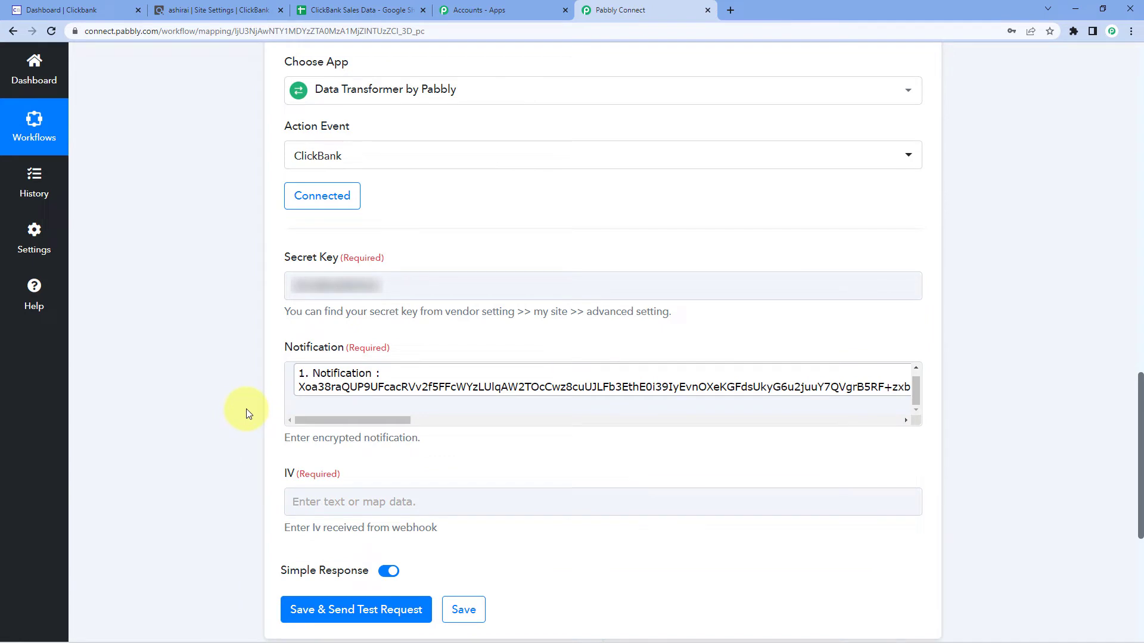
- Map the Data Transformer's IV field to the Iv value from the ClickBank New Sales trigger, then save and send a test request
left_click(333, 497)
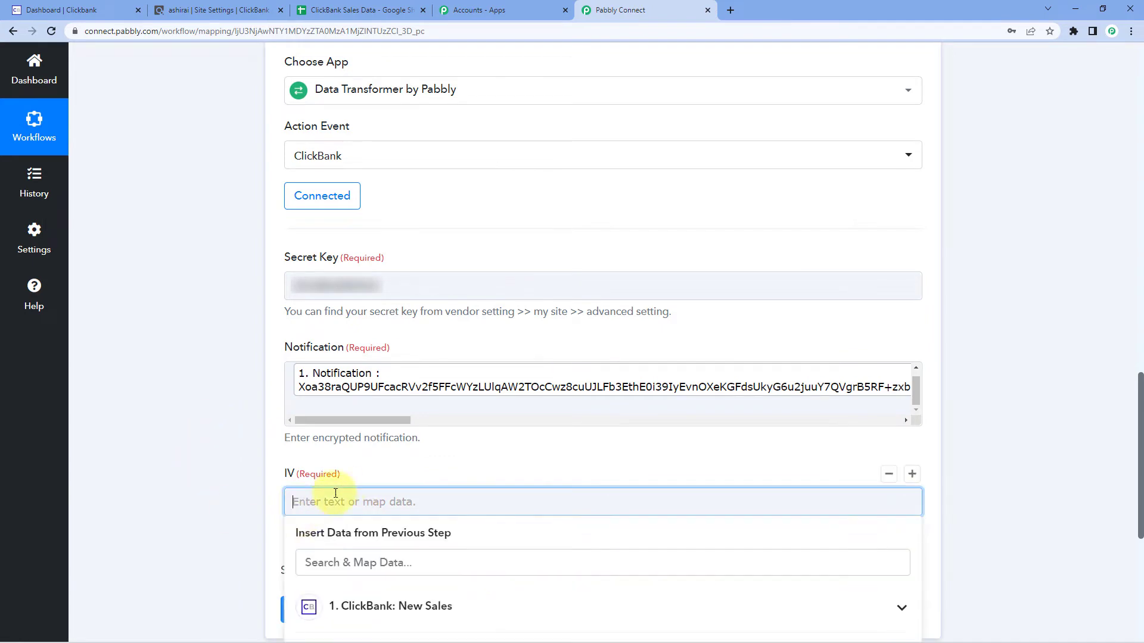
left_click(376, 609)
scroll(263, 548, "down", 4)
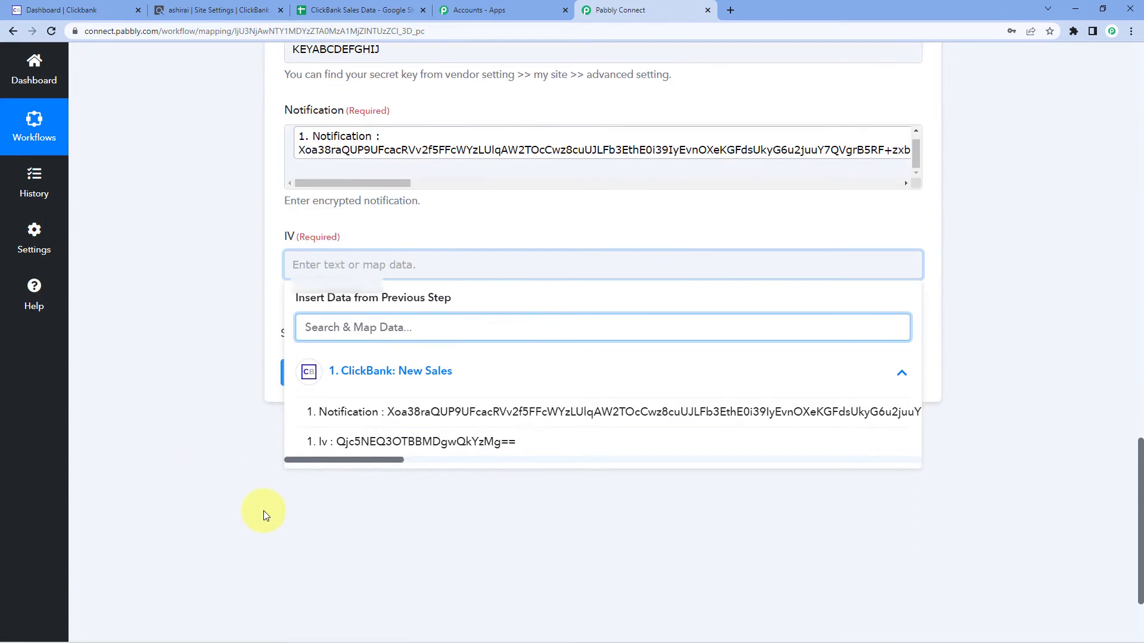
scroll(263, 510, "down", 1)
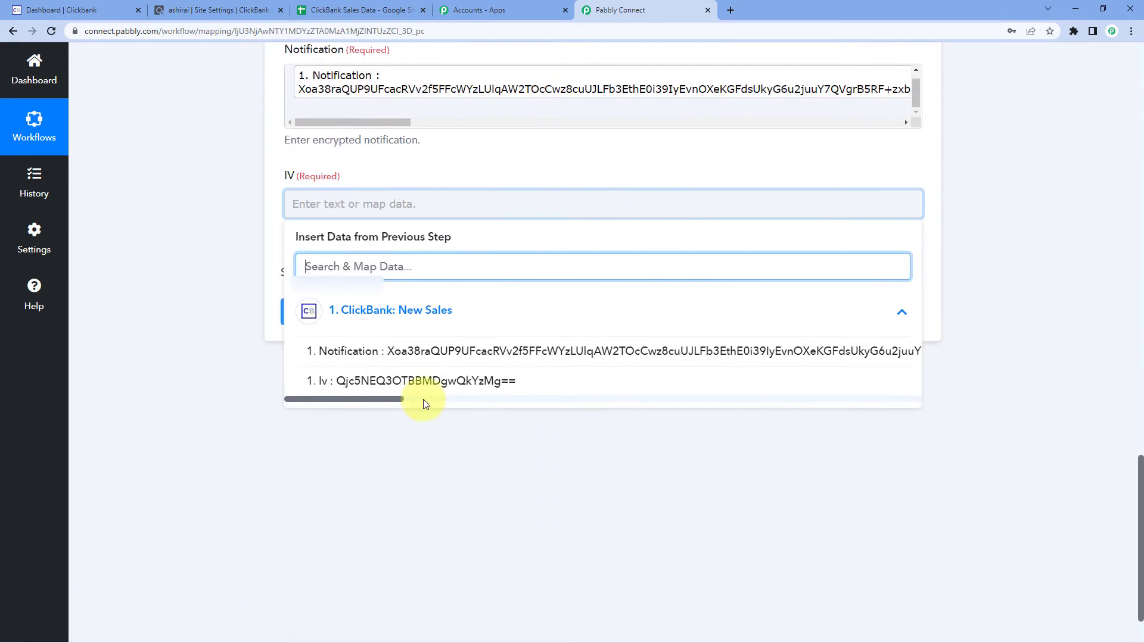
left_click(386, 382)
left_click(255, 230)
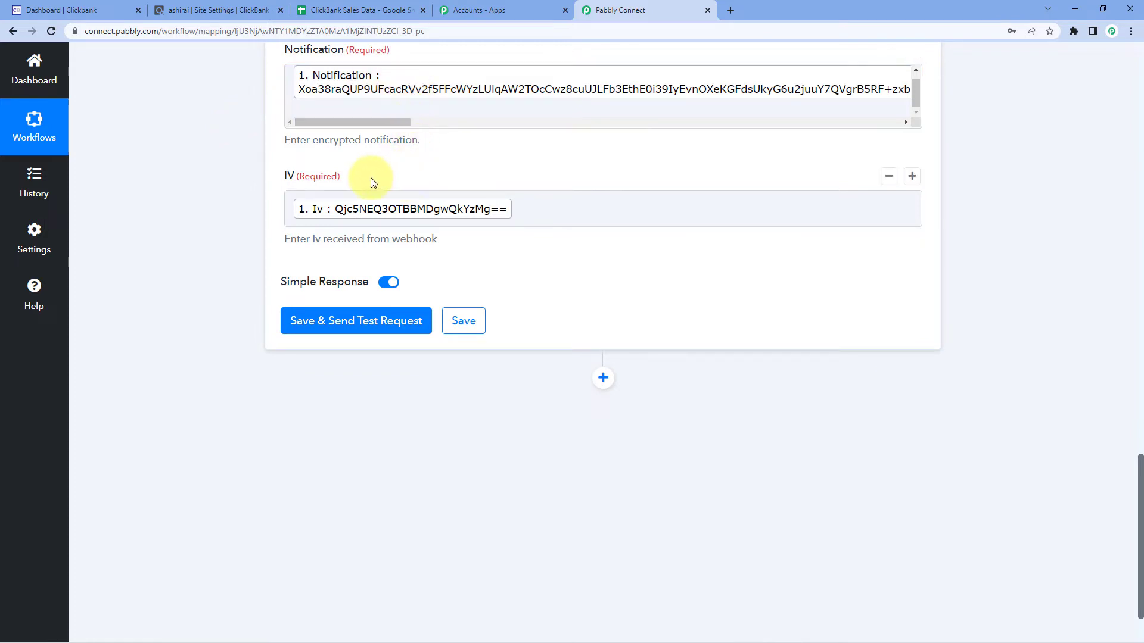
left_click(339, 327)
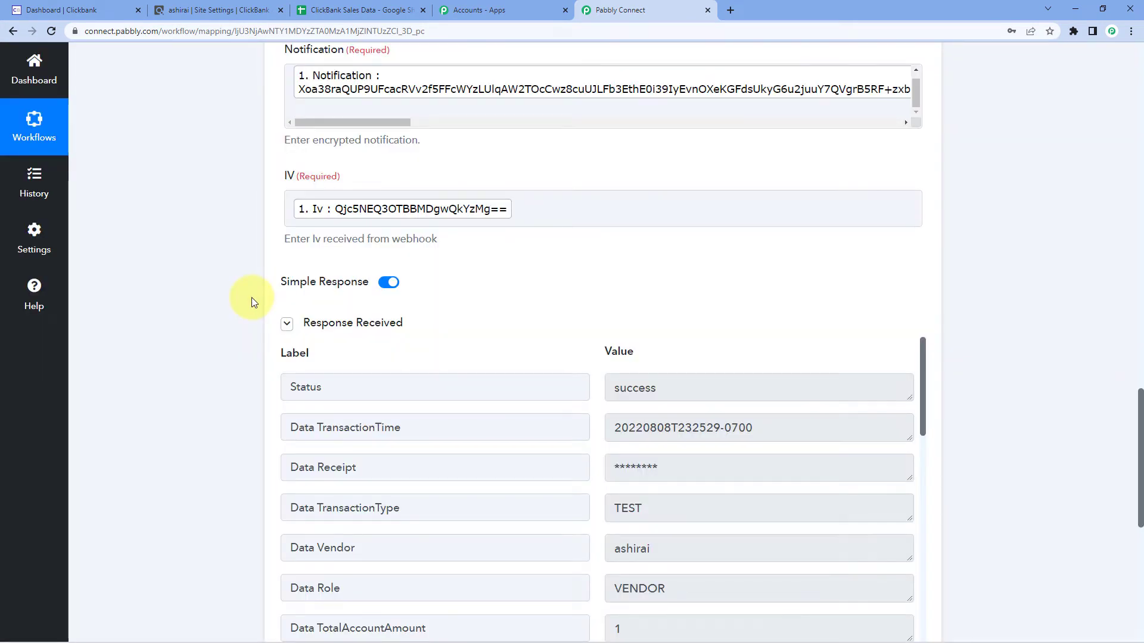
- Examine the decrypted sale data in the Data Transformer's received response, including the vendor, payment method, order, tax and shipping amounts, and line items
scroll(252, 298, "down", 3)
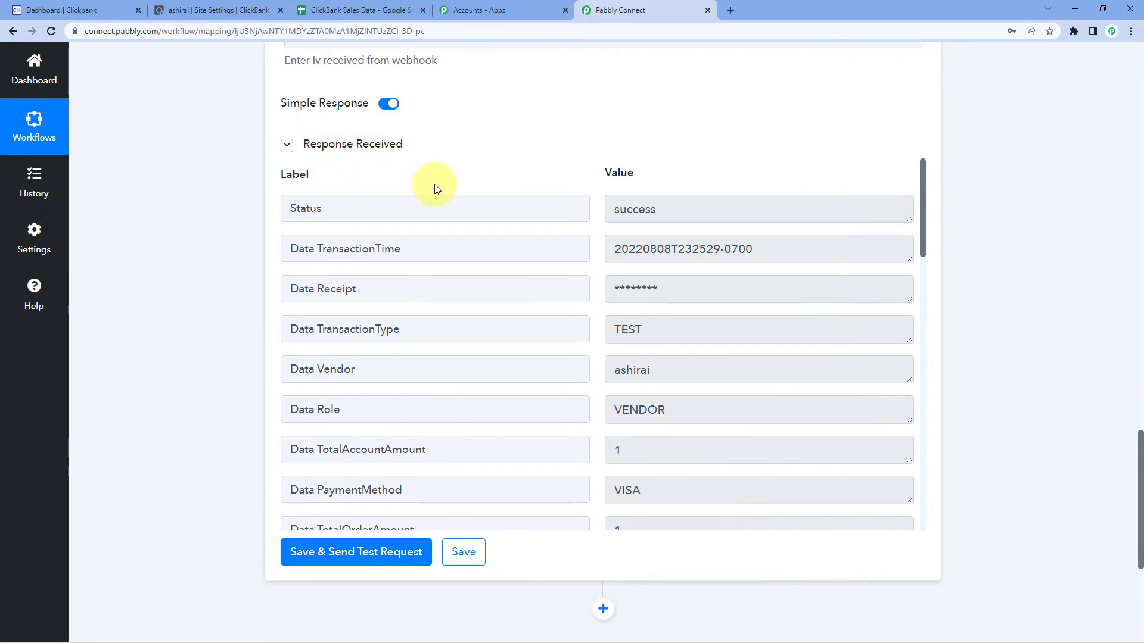
scroll(582, 300, "down", 1)
scroll(581, 299, "down", 1)
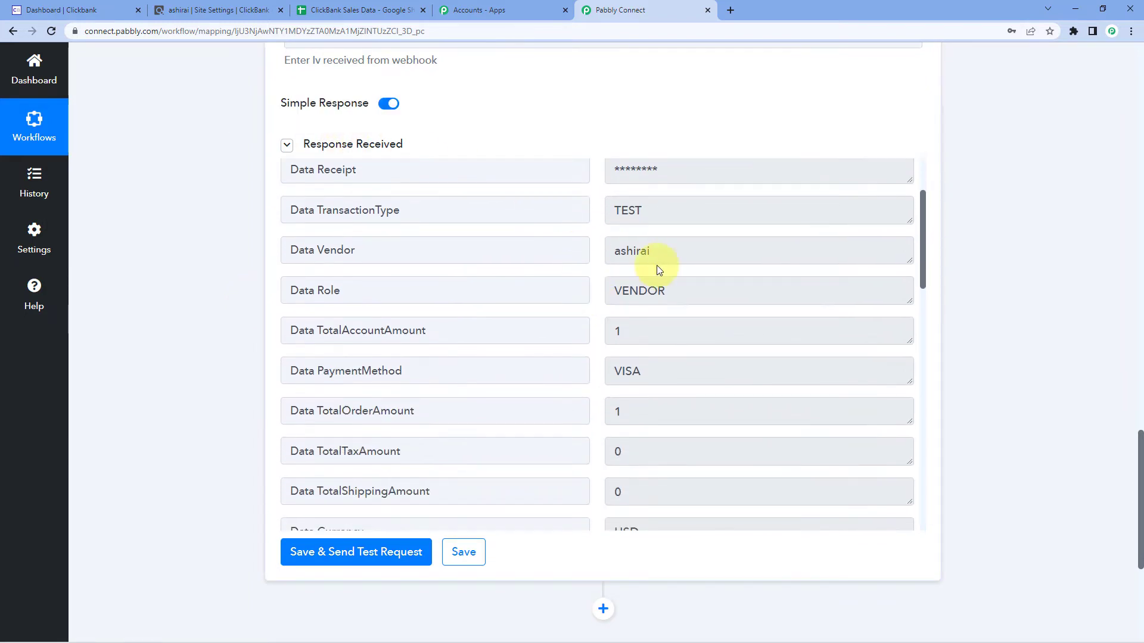
left_click(613, 251)
double_click(613, 250)
left_click(595, 255)
double_click(632, 250)
left_click(595, 250)
scroll(595, 250, "down", 1)
scroll(595, 248, "down", 1)
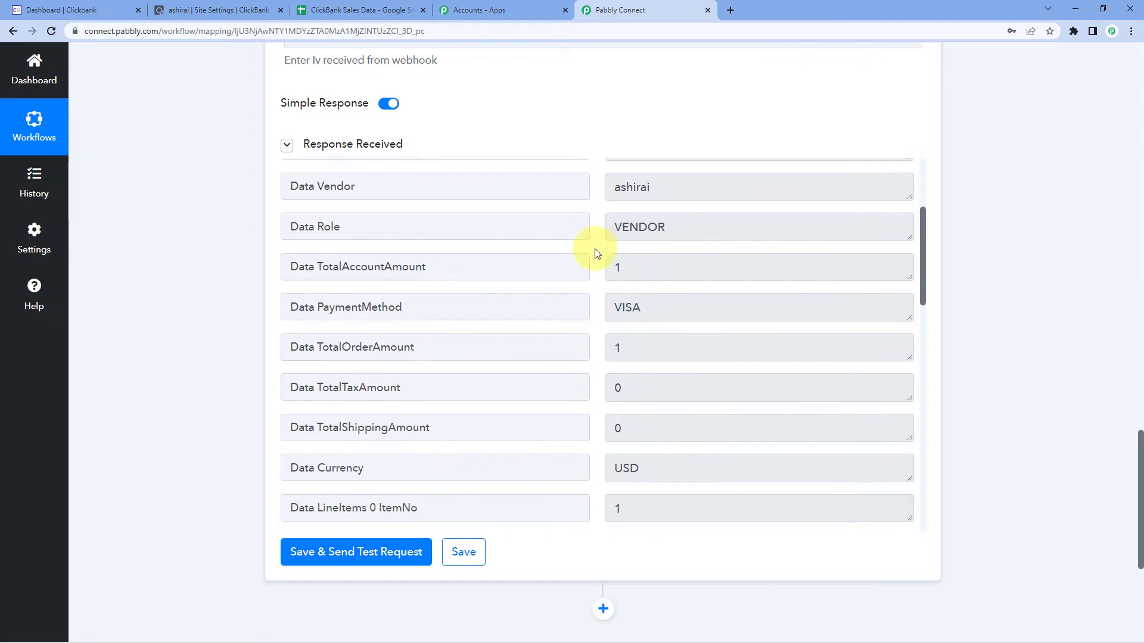
scroll(587, 250, "down", 1)
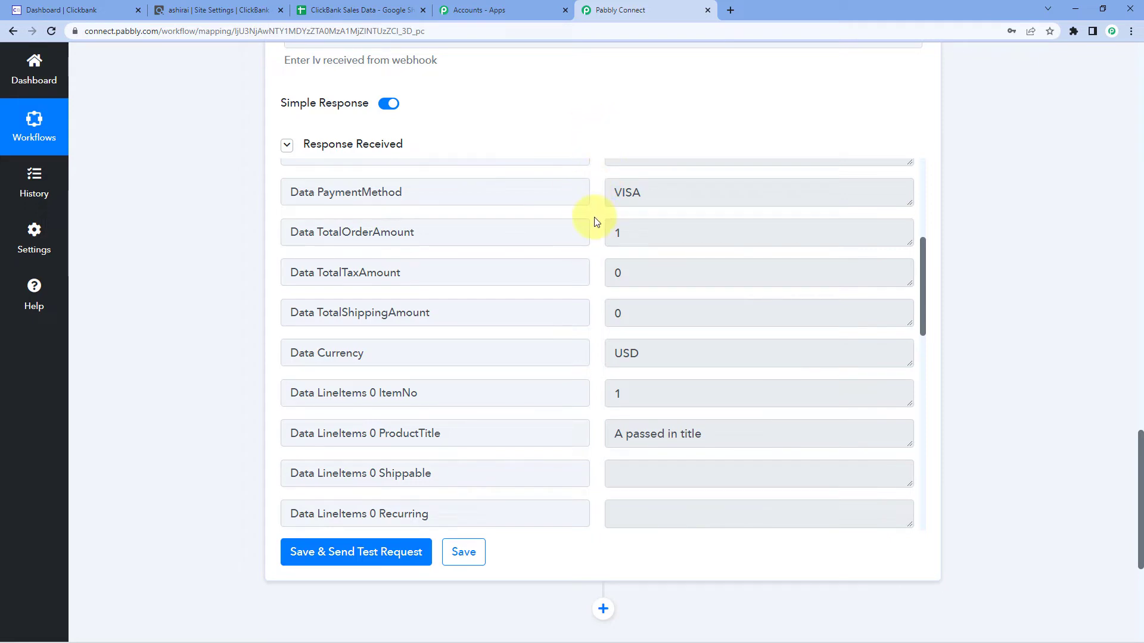
scroll(594, 221, "down", 1)
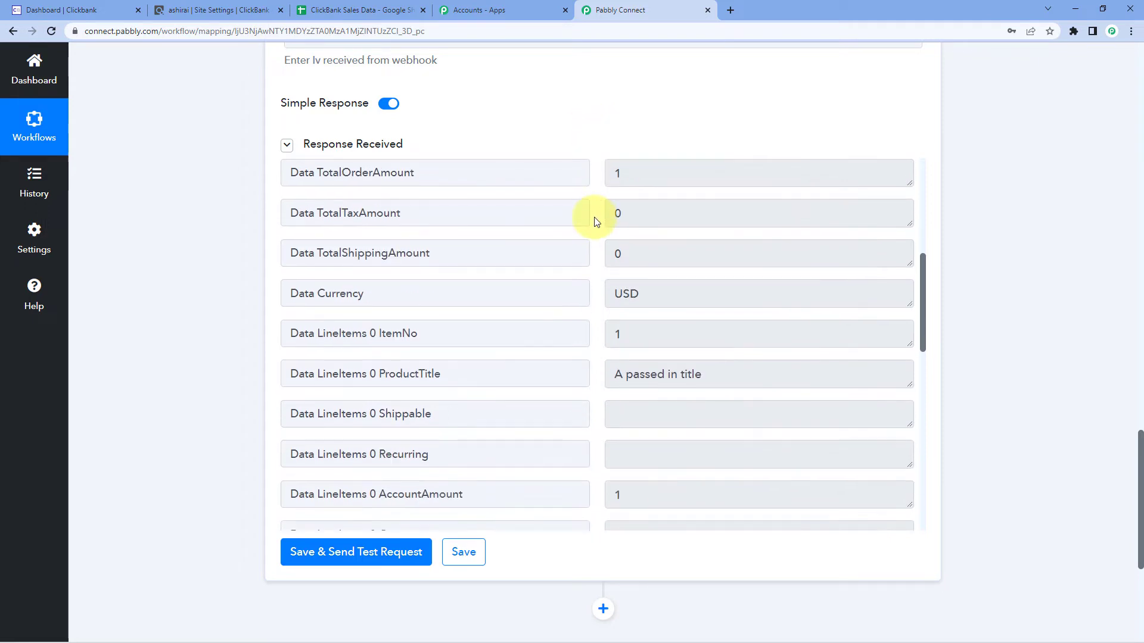
scroll(593, 229, "up", 1)
left_click_drag(640, 237, 611, 218)
scroll(613, 247, "down", 1)
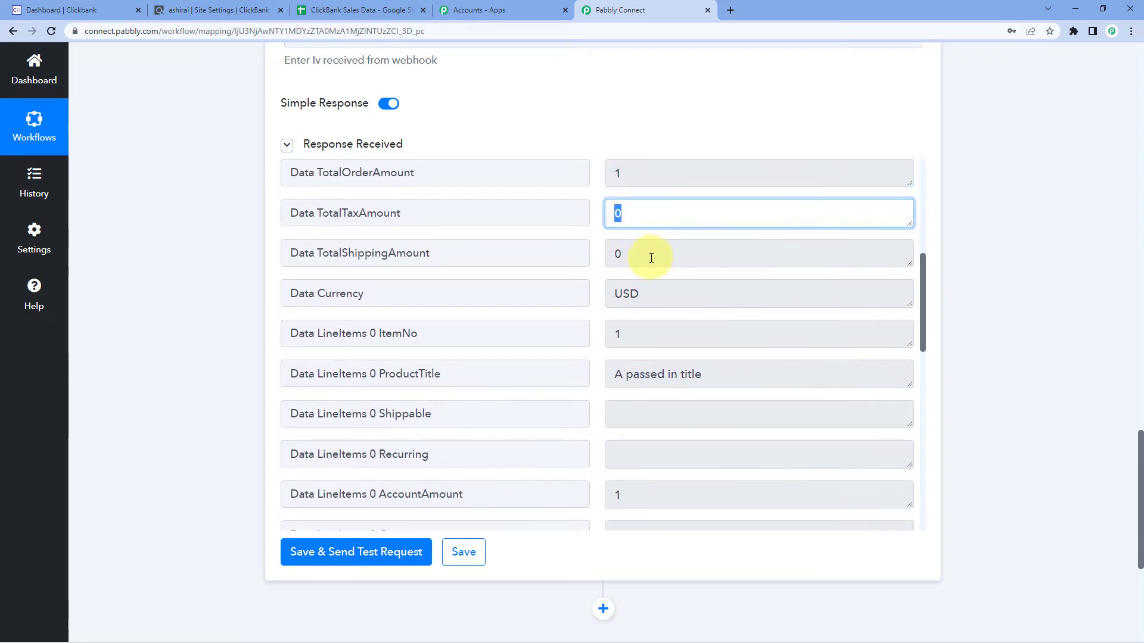